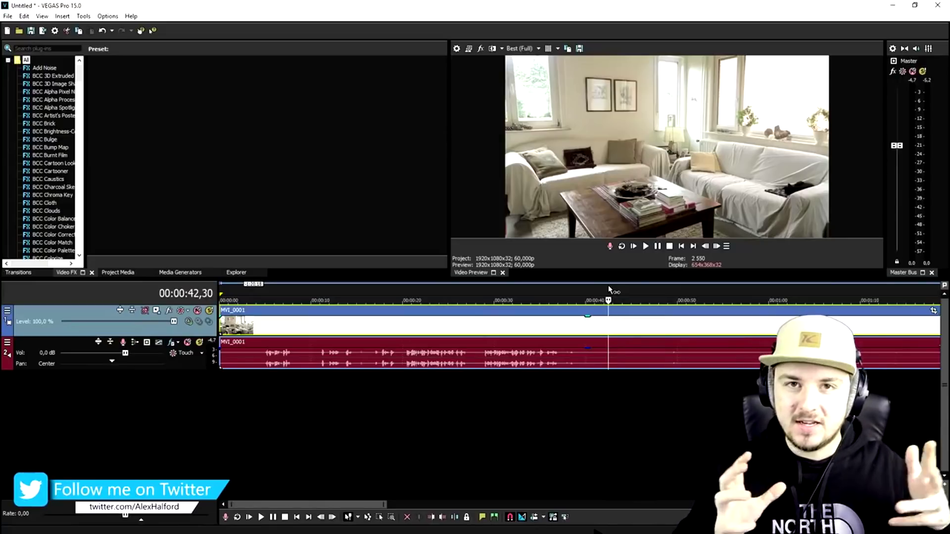
Step: Scrub through the MVI_0001 recording to examine when the person sits in each spot and when the room is empty
{"action": "scroll", "coordinate": [635, 320], "scroll_direction": "down", "scroll_amount": 2}
{"action": "scroll", "coordinate": [635, 321], "scroll_direction": "down", "scroll_amount": 1}
{"action": "left_click", "coordinate": [578, 296]}
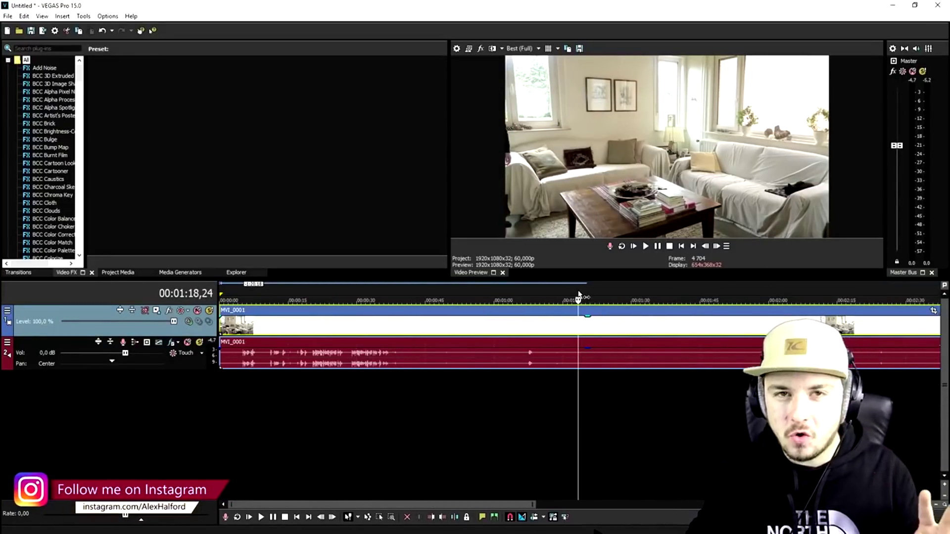
{"action": "scroll", "coordinate": [586, 290], "scroll_direction": "down", "scroll_amount": 2}
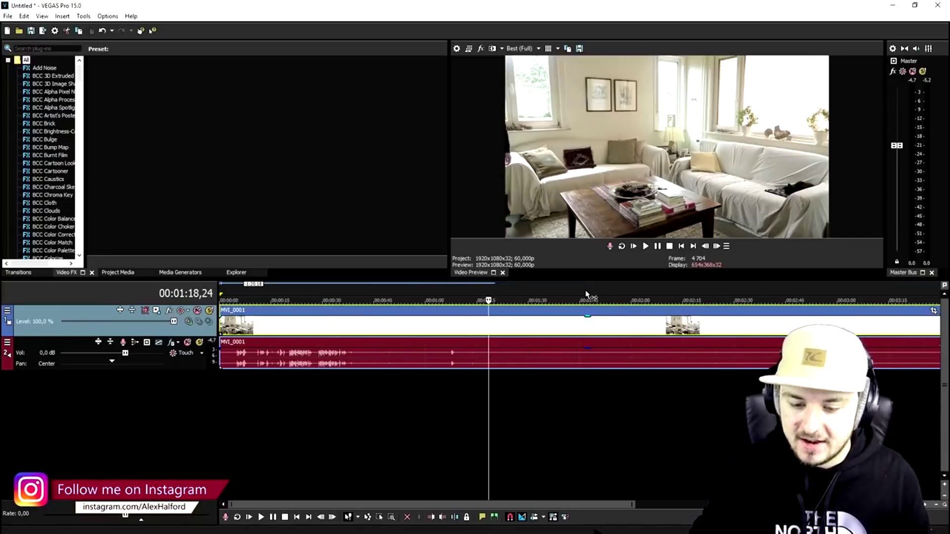
{"action": "scroll", "coordinate": [519, 296], "scroll_direction": "up", "scroll_amount": 2}
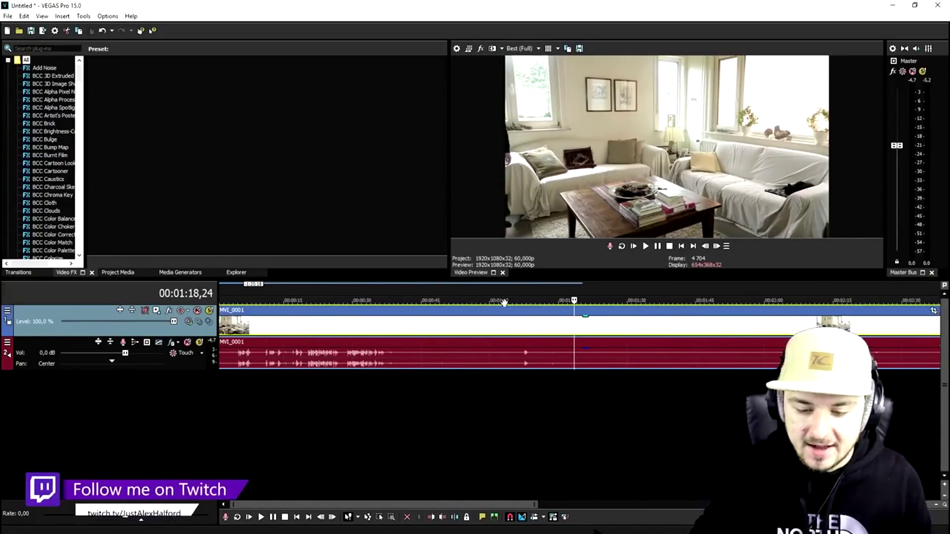
{"action": "key", "text": "space"}
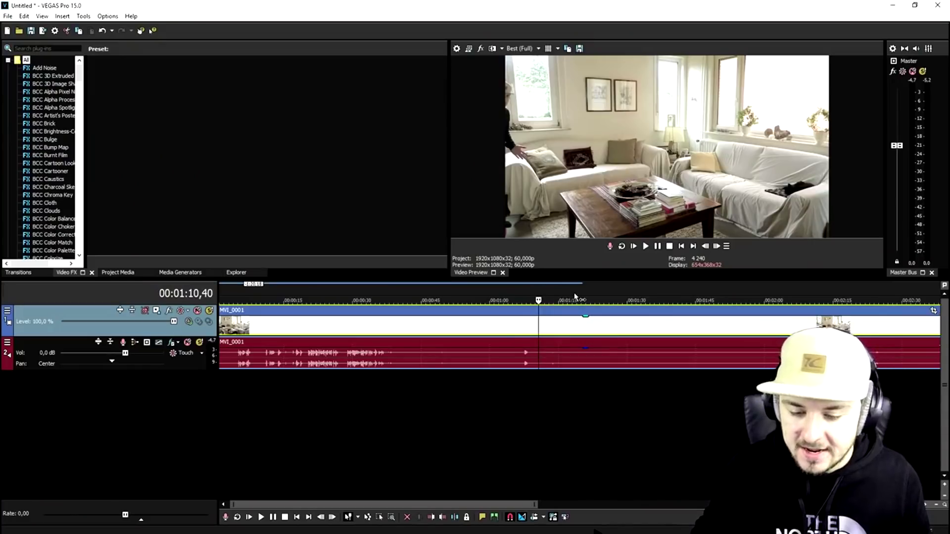
{"action": "left_click", "coordinate": [573, 296]}
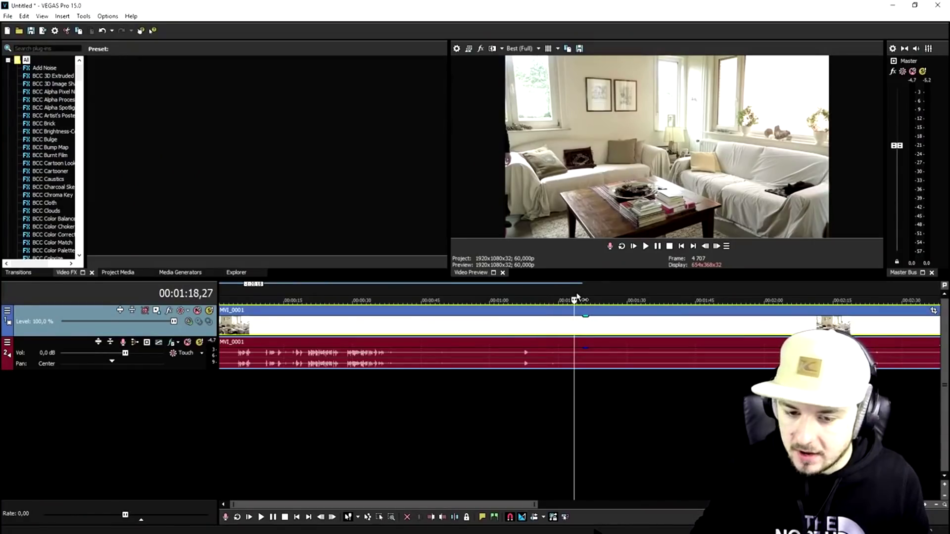
{"action": "left_click_drag", "start_coordinate": [592, 297], "coordinate": [664, 296]}
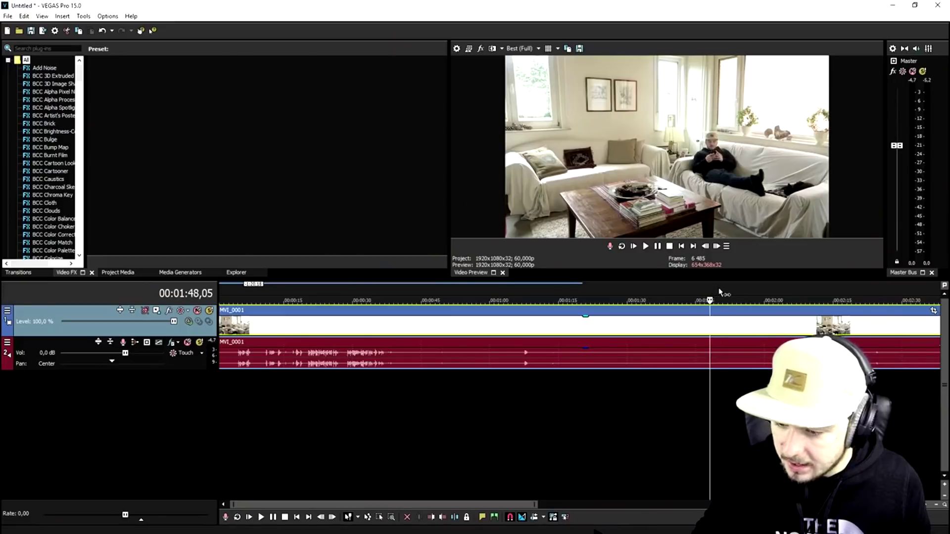
{"action": "scroll", "coordinate": [718, 287], "scroll_direction": "down", "scroll_amount": 2}
{"action": "left_click_drag", "start_coordinate": [614, 290], "coordinate": [697, 290]}
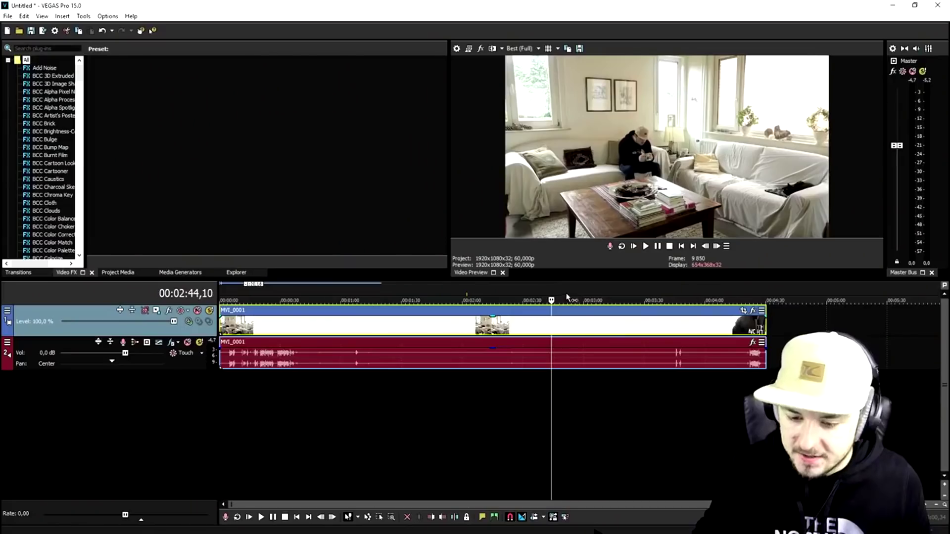
{"action": "left_click_drag", "start_coordinate": [555, 295], "coordinate": [616, 289]}
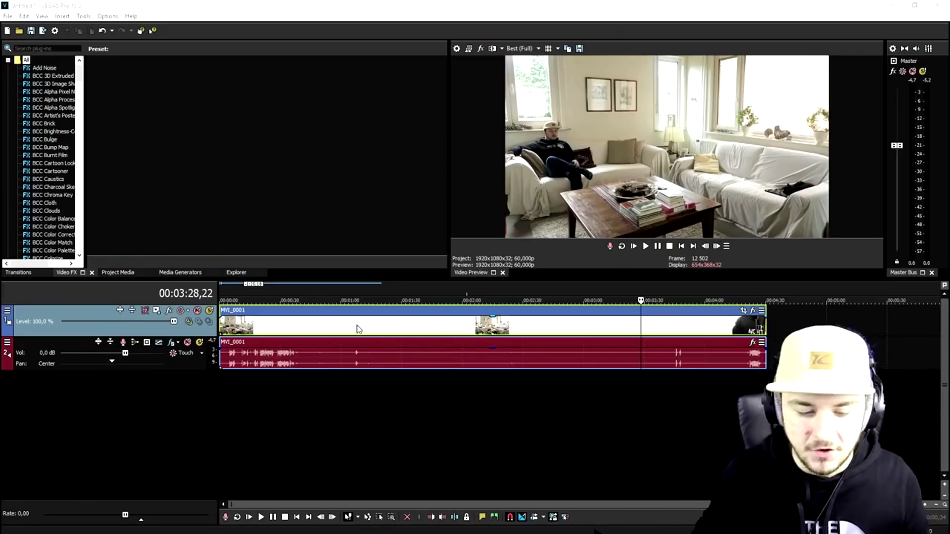
Step: Split the recording at about 0:39, where the talking intro ends and the person moves away from the camera
{"action": "left_click", "coordinate": [331, 327]}
{"action": "scroll", "coordinate": [519, 322], "scroll_direction": "up", "scroll_amount": 3}
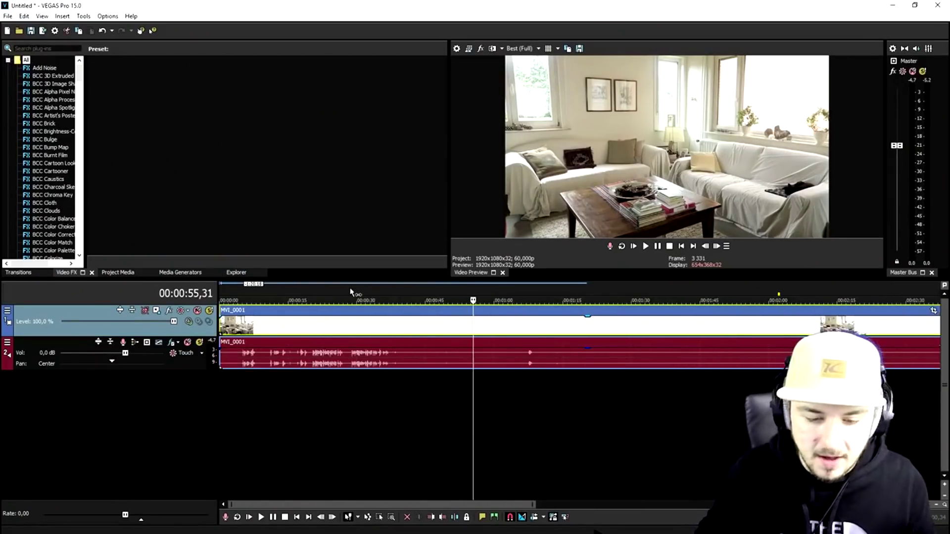
{"action": "left_click", "coordinate": [394, 291]}
{"action": "scroll", "coordinate": [453, 293], "scroll_direction": "down", "scroll_amount": 1}
{"action": "left_click", "coordinate": [383, 295]}
{"action": "scroll", "coordinate": [464, 298], "scroll_direction": "up", "scroll_amount": 2}
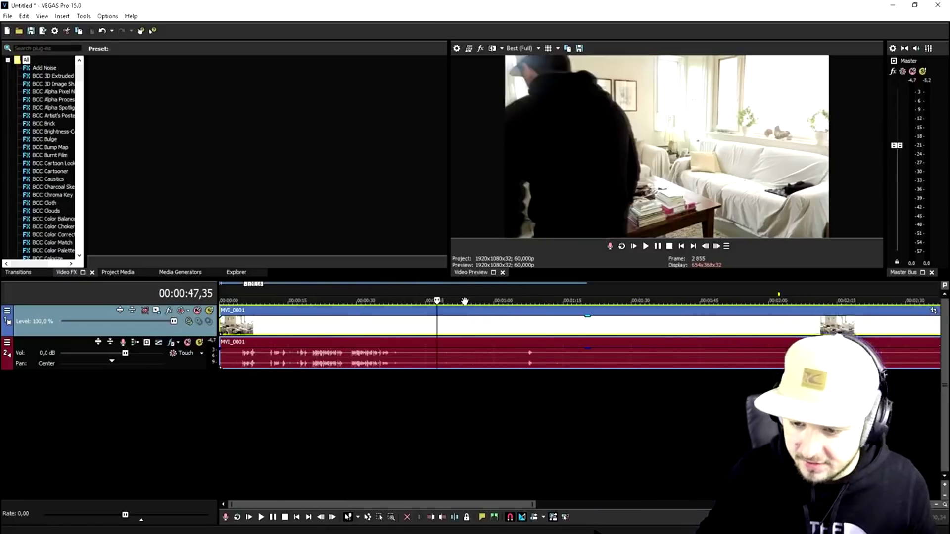
{"action": "left_click", "coordinate": [489, 356]}
{"action": "key", "text": "s"}
Step: Cut out the unwanted section following the intro and close the gap with the remaining clip
{"action": "left_click", "coordinate": [657, 358]}
{"action": "key", "text": "s"}
{"action": "left_click", "coordinate": [602, 323]}
{"action": "key", "text": "Delete"}
{"action": "left_click_drag", "start_coordinate": [683, 323], "coordinate": [515, 322]}
{"action": "scroll", "coordinate": [586, 331], "scroll_direction": "down", "scroll_amount": 2}
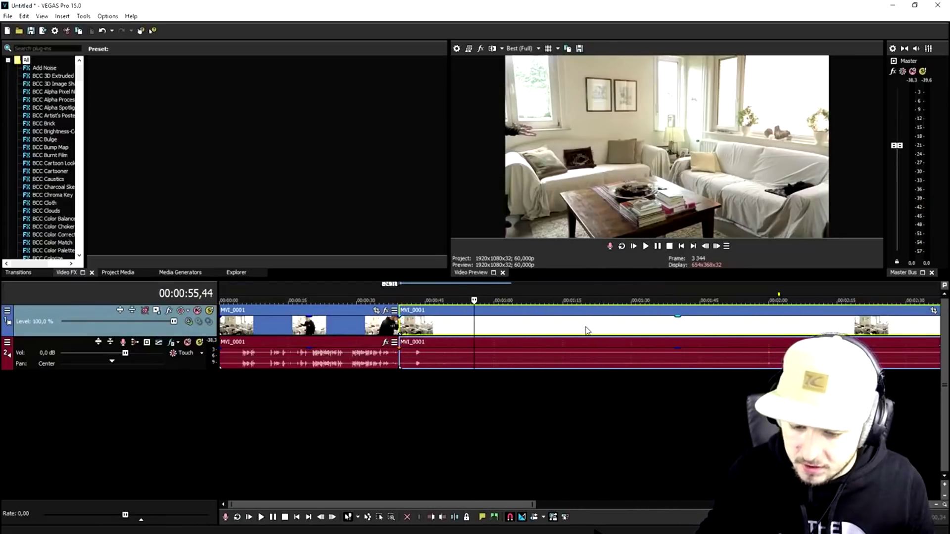
Step: Cut the empty opening off the second clip, up to where the person enters, and butt the rest against the intro
{"action": "left_click", "coordinate": [574, 331]}
{"action": "left_click", "coordinate": [535, 333]}
{"action": "left_click", "coordinate": [490, 334]}
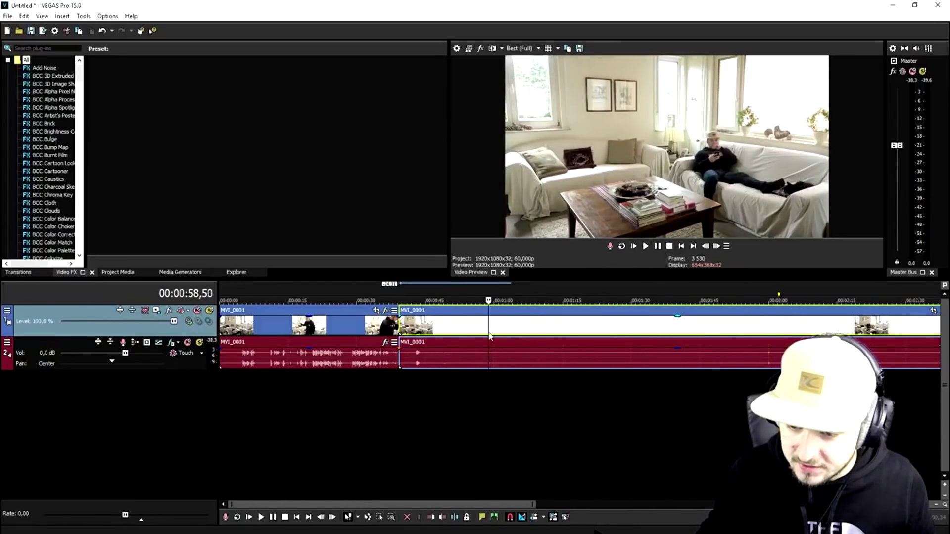
{"action": "scroll", "coordinate": [577, 330], "scroll_direction": "up", "scroll_amount": 2}
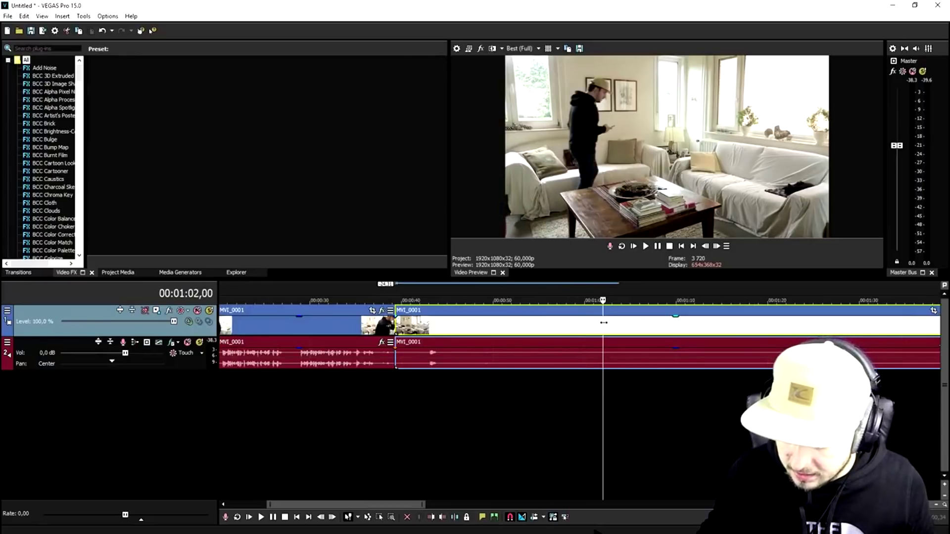
{"action": "left_click", "coordinate": [584, 327]}
{"action": "key", "text": "s"}
{"action": "left_click", "coordinate": [537, 329]}
{"action": "key", "text": "Delete"}
{"action": "left_click_drag", "start_coordinate": [606, 330], "coordinate": [432, 329]}
{"action": "scroll", "coordinate": [446, 337], "scroll_direction": "down", "scroll_amount": 5}
Step: Paste a copy of the second clip on the same tracks, just past the end of the existing footage
{"action": "left_click", "coordinate": [422, 325]}
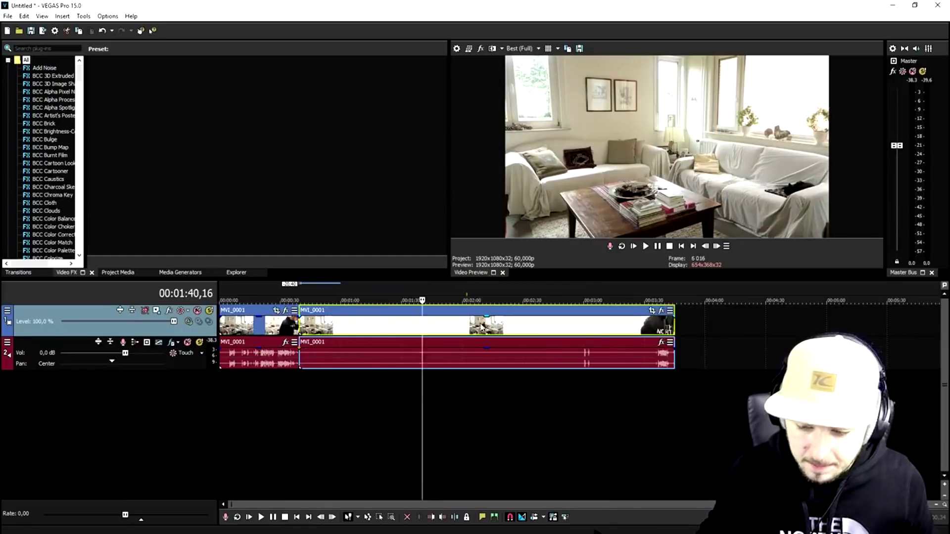
{"action": "left_click", "coordinate": [723, 323]}
{"action": "key", "text": "ctrl+v"}
{"action": "scroll", "coordinate": [682, 332], "scroll_direction": "down", "scroll_amount": 1}
Step: Ungroup the pasted copy's audio from its video and delete that audio
{"action": "left_click", "coordinate": [683, 333]}
{"action": "key", "text": "u"}
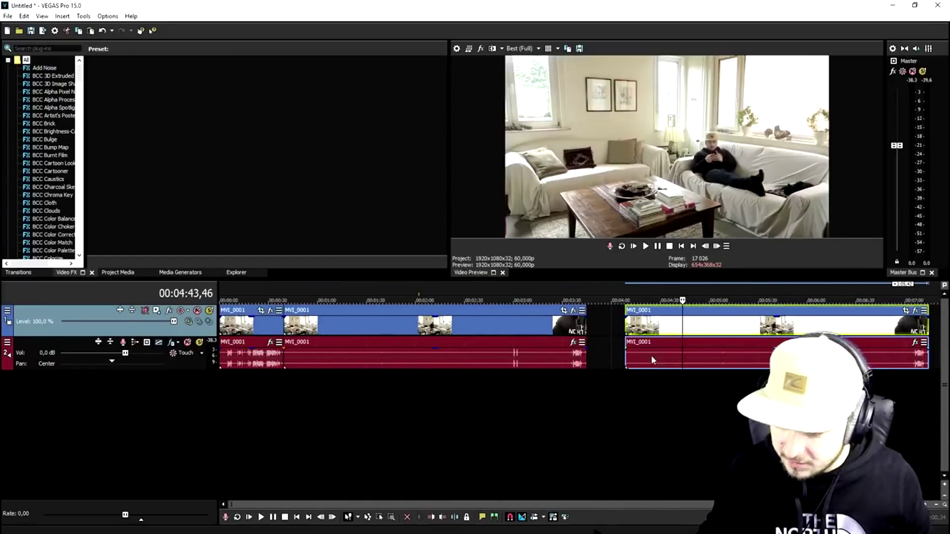
{"action": "left_click", "coordinate": [655, 361]}
{"action": "left_click_drag", "start_coordinate": [655, 363], "coordinate": [694, 360]}
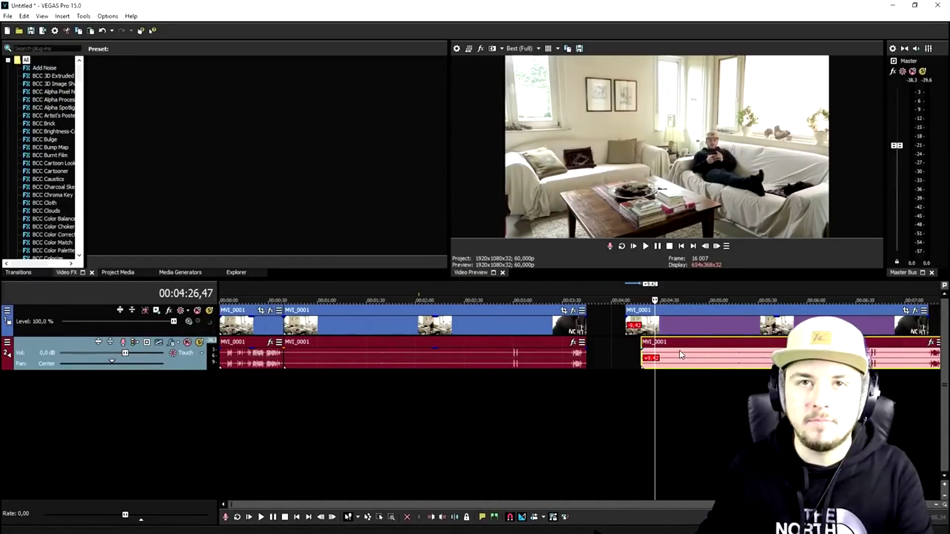
{"action": "key", "text": "Delete"}
Step: Insert a new video track and place the copy on it, aligned with the second clip's start at about 0:39
{"action": "right_click", "coordinate": [611, 323]}
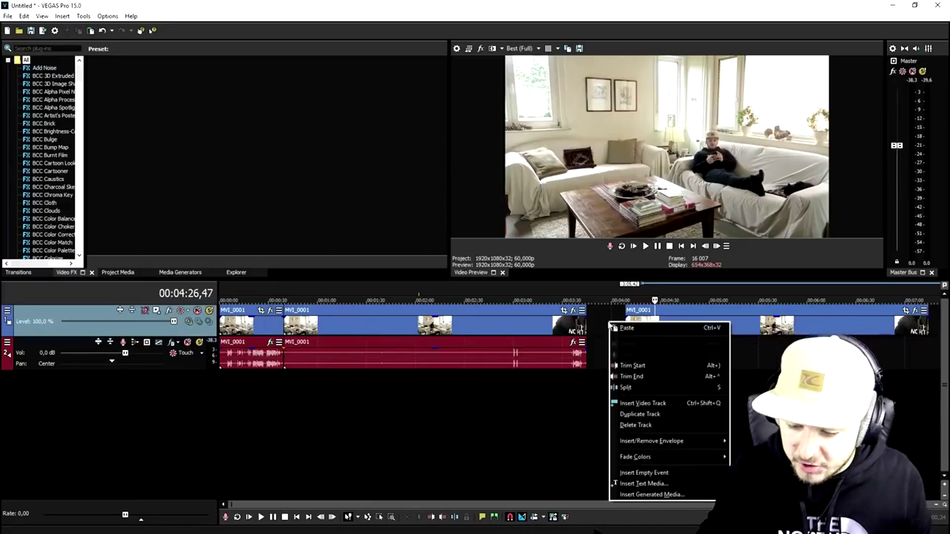
{"action": "left_click", "coordinate": [664, 403]}
{"action": "left_click_drag", "start_coordinate": [668, 365], "coordinate": [326, 328]}
{"action": "left_click", "coordinate": [293, 325]}
{"action": "scroll", "coordinate": [483, 339], "scroll_direction": "up", "scroll_amount": 4}
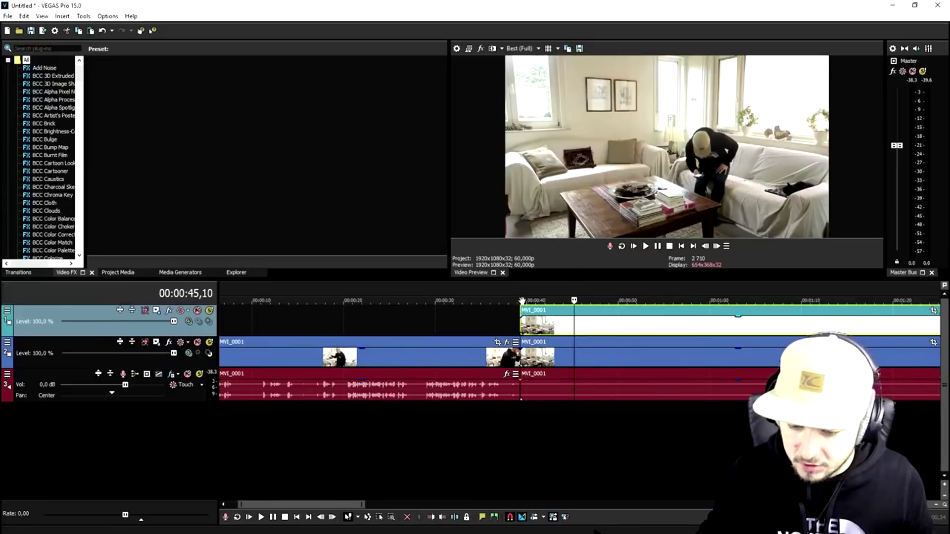
Step: Play the overlapping footage from the copy's start, and slide the copy along its track to begin at about 0:56
{"action": "left_click", "coordinate": [520, 297]}
{"action": "key", "text": "space"}
{"action": "scroll", "coordinate": [540, 324], "scroll_direction": "down", "scroll_amount": 2}
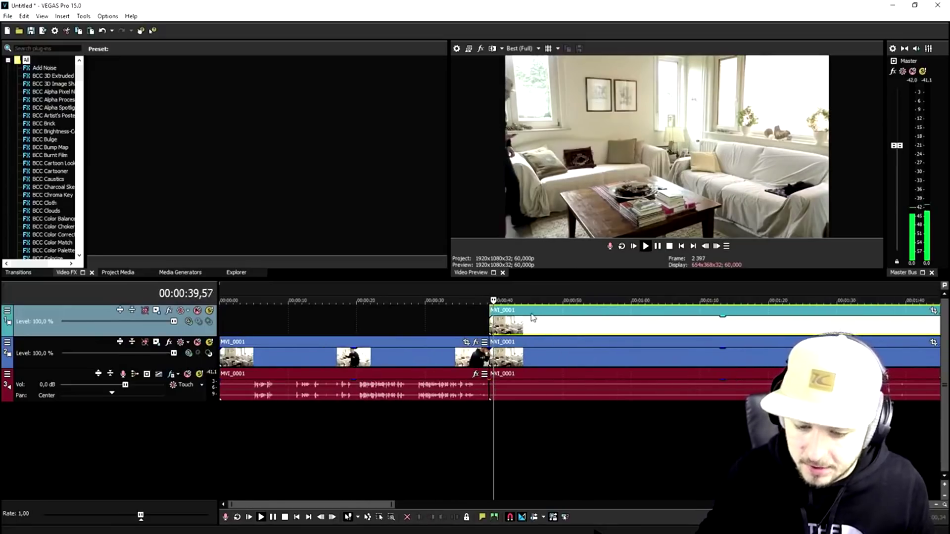
{"action": "left_click_drag", "start_coordinate": [544, 321], "coordinate": [643, 323]}
{"action": "left_click", "coordinate": [577, 291]}
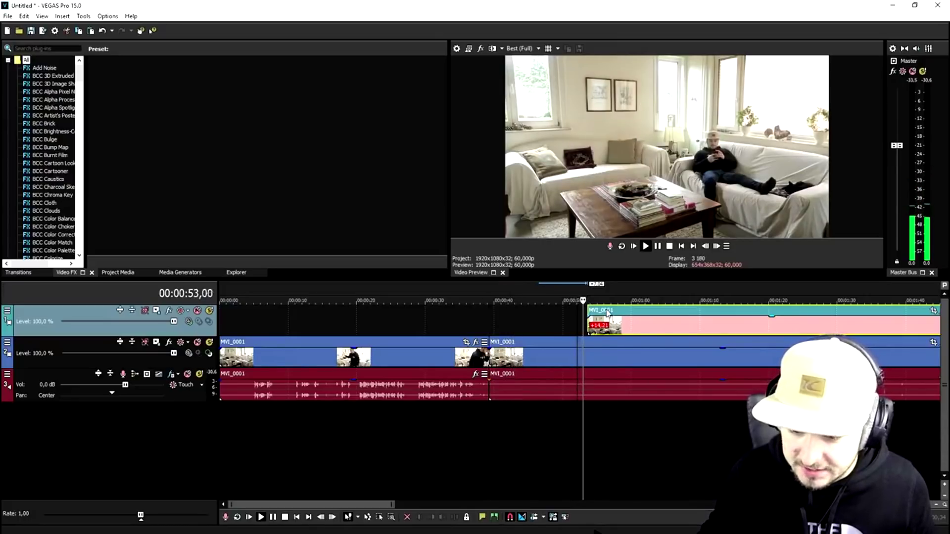
{"action": "scroll", "coordinate": [658, 323], "scroll_direction": "up", "scroll_amount": 1}
{"action": "left_click_drag", "start_coordinate": [648, 324], "coordinate": [674, 324]}
{"action": "key", "text": "space"}
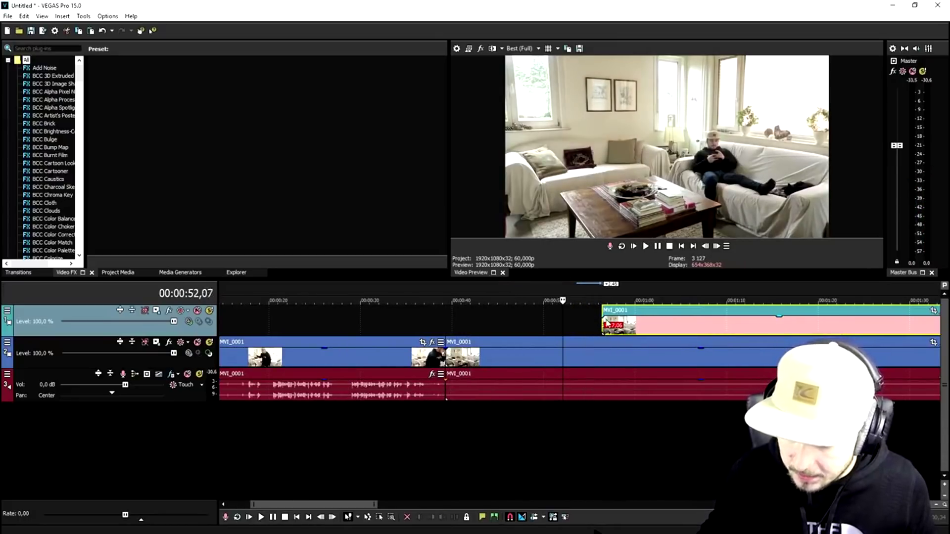
Step: Trim the copy's start to just before the person walks in from the left, and reposition it at about 0:56
{"action": "left_click", "coordinate": [608, 324]}
{"action": "scroll", "coordinate": [612, 325], "scroll_direction": "down", "scroll_amount": 2}
{"action": "left_click_drag", "start_coordinate": [475, 321], "coordinate": [560, 326]}
{"action": "left_click_drag", "start_coordinate": [659, 326], "coordinate": [611, 325]}
{"action": "key", "text": "space"}
{"action": "scroll", "coordinate": [503, 326], "scroll_direction": "down", "scroll_amount": 3}
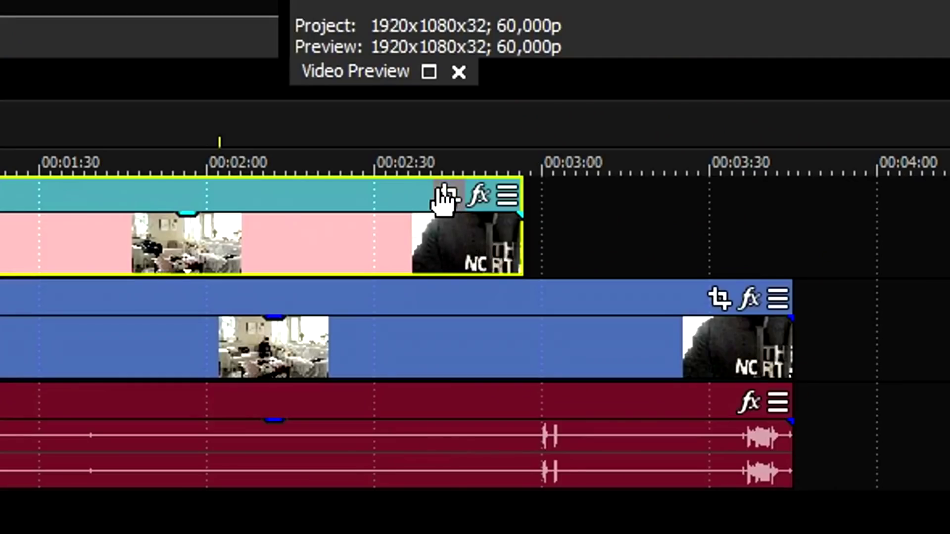
Step: Enable a mask on the upper clip in Event Pan/Crop and draw a four-cornered path around the left half of the frame
{"action": "left_click", "coordinate": [445, 196]}
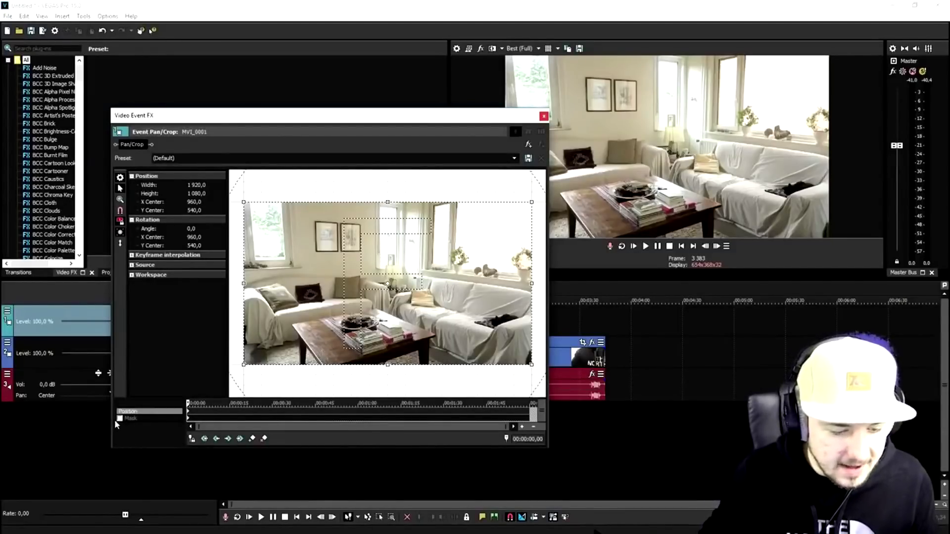
{"action": "left_click", "coordinate": [121, 419]}
{"action": "left_click", "coordinate": [236, 192]}
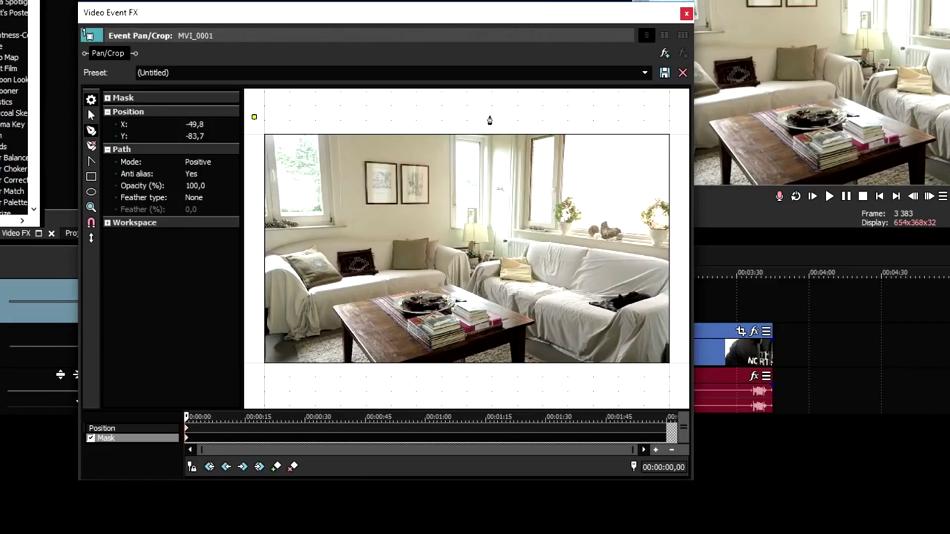
{"action": "left_click", "coordinate": [481, 116]}
{"action": "left_click", "coordinate": [485, 383]}
{"action": "left_click", "coordinate": [249, 380]}
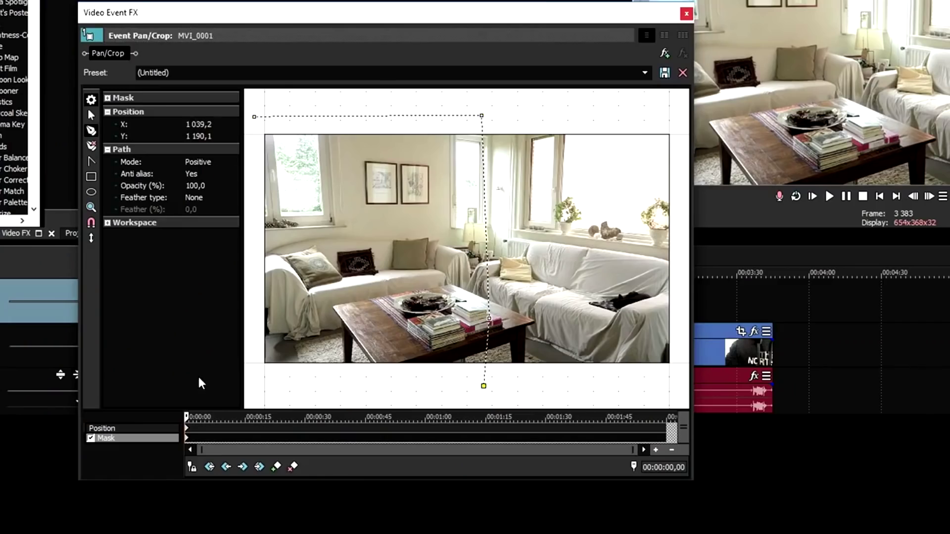
{"action": "left_click", "coordinate": [237, 191]}
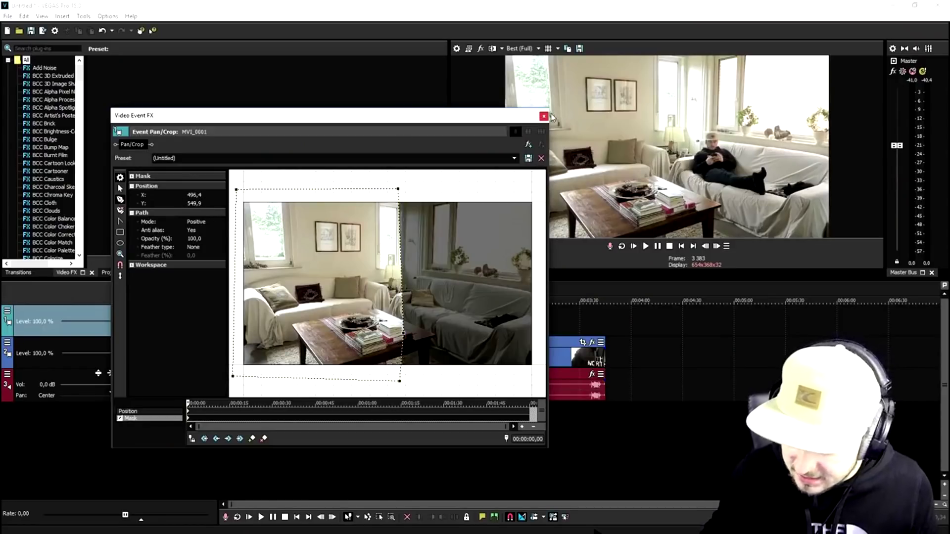
{"action": "left_click", "coordinate": [544, 116]}
Step: Play the masked section and check how the person on the left behaves near the mask's edge
{"action": "key", "text": "space"}
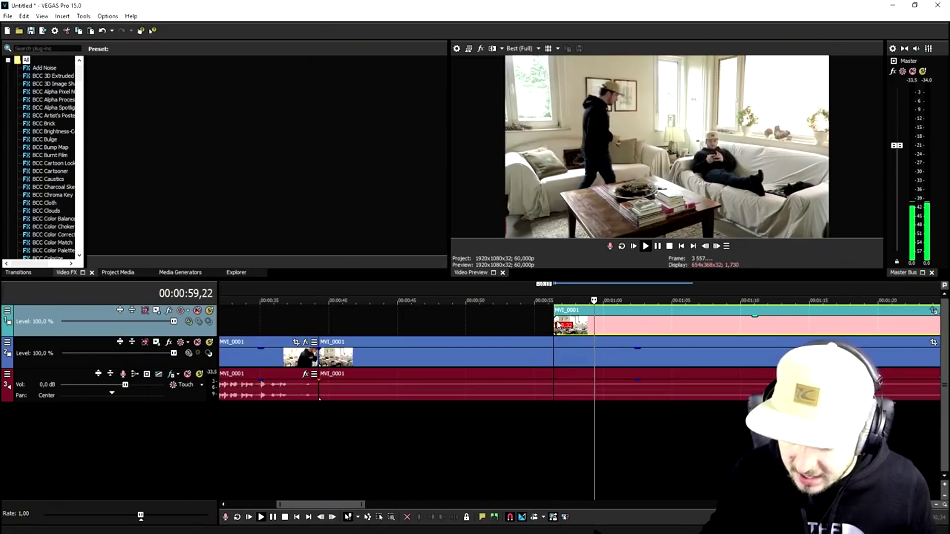
{"action": "key", "text": "space"}
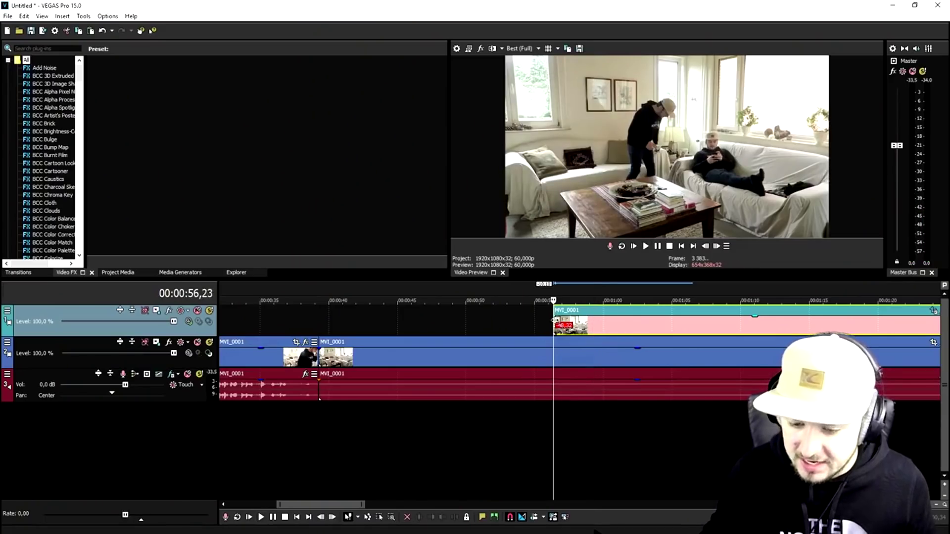
{"action": "left_click", "coordinate": [716, 246]}
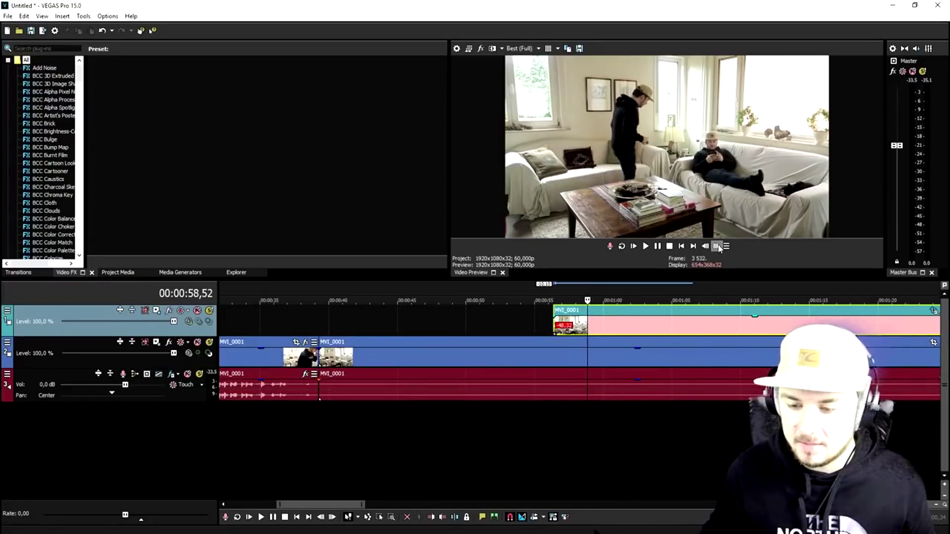
Step: Insert another video track on top and paste a copy of the masked clip onto it at about 1:09
{"action": "scroll", "coordinate": [620, 292], "scroll_direction": "down", "scroll_amount": 5}
{"action": "left_click", "coordinate": [537, 323]}
{"action": "right_click", "coordinate": [449, 322]}
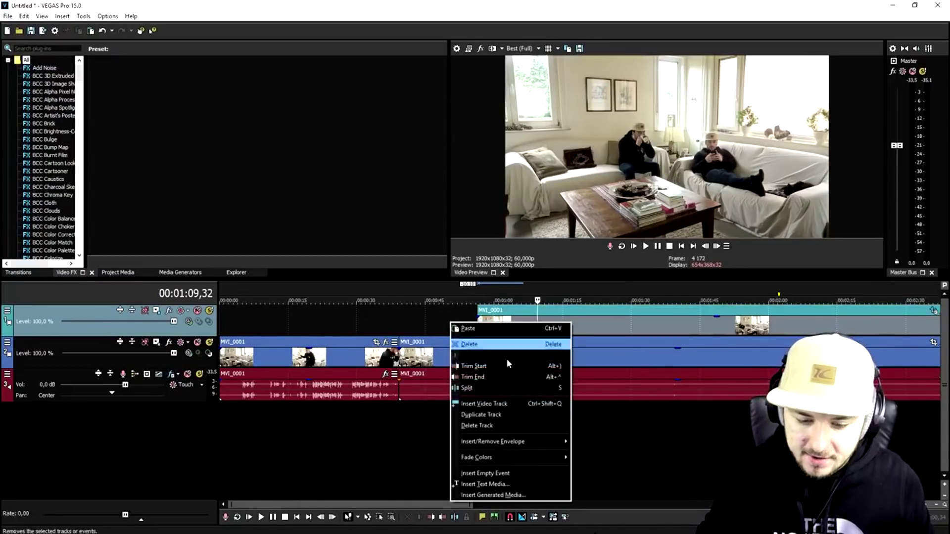
{"action": "left_click", "coordinate": [495, 344]}
{"action": "key", "text": "ctrl+v"}
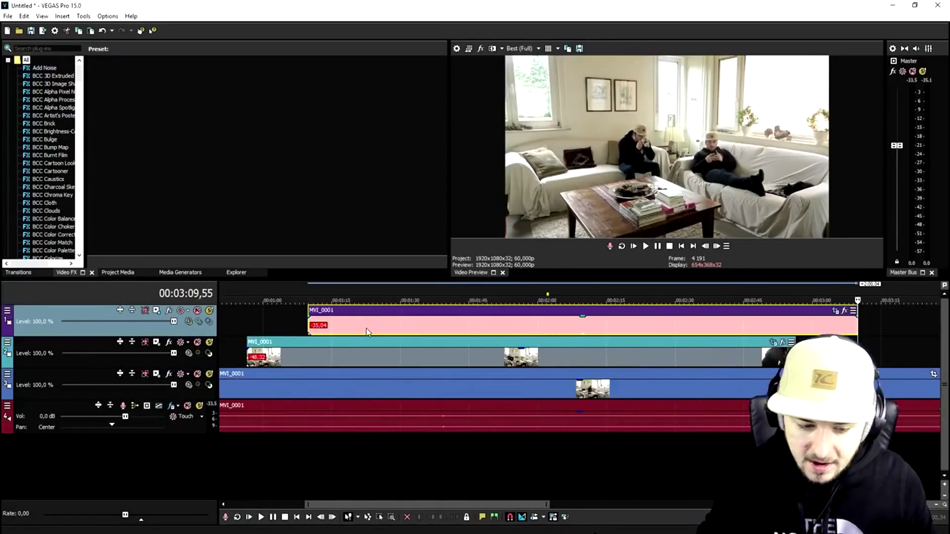
Step: Split the top copy at about the moment the person is seated on the far left of the couch, and delete the earlier part
{"action": "scroll", "coordinate": [287, 326], "scroll_direction": "down", "scroll_amount": 2}
{"action": "left_click", "coordinate": [292, 317]}
{"action": "scroll", "coordinate": [471, 335], "scroll_direction": "up", "scroll_amount": 3}
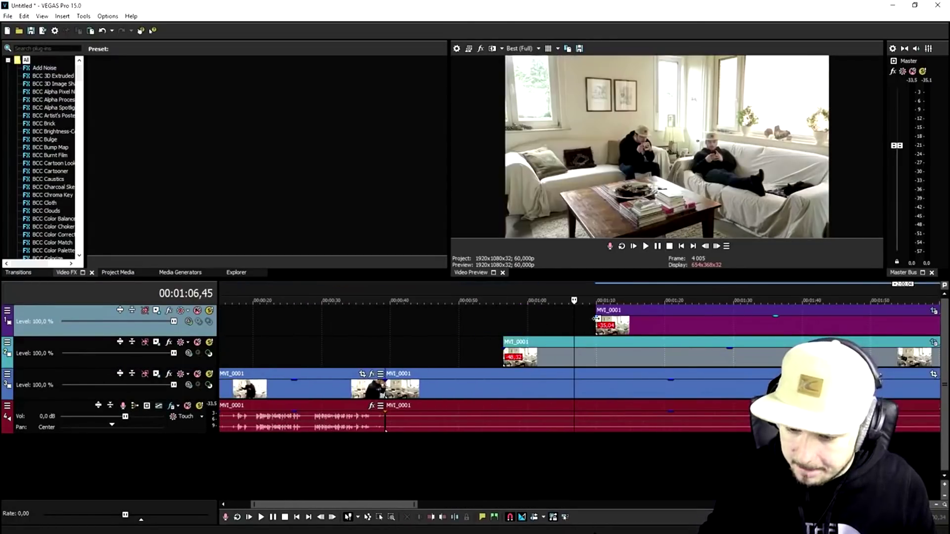
{"action": "left_click", "coordinate": [634, 320]}
{"action": "left_click", "coordinate": [662, 324]}
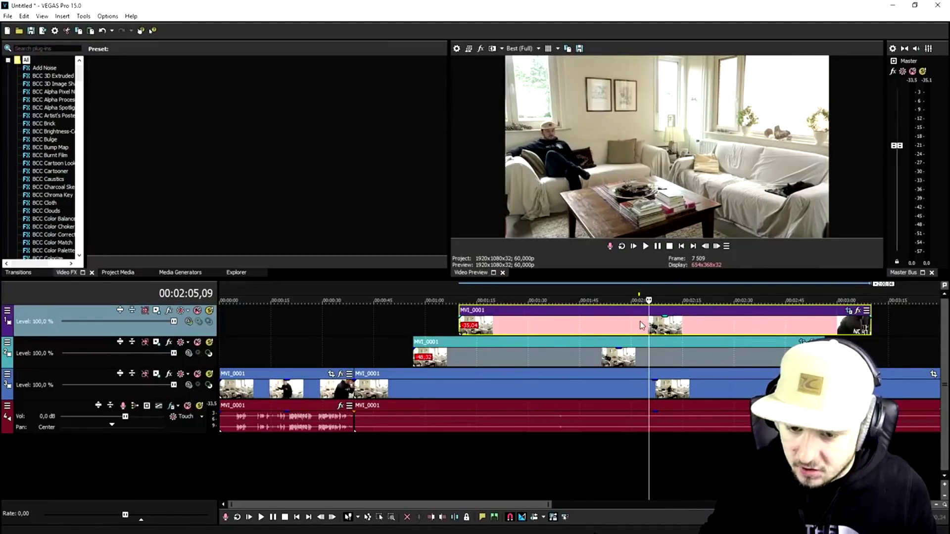
{"action": "key", "text": "s"}
{"action": "left_click", "coordinate": [601, 325]}
{"action": "key", "text": "Delete"}
Step: Move the remaining piece of the top copy earlier so that it starts at about 1:03
{"action": "left_click_drag", "start_coordinate": [648, 323], "coordinate": [445, 319]}
{"action": "left_click", "coordinate": [422, 292]}
{"action": "scroll", "coordinate": [422, 292], "scroll_direction": "up", "scroll_amount": 2}
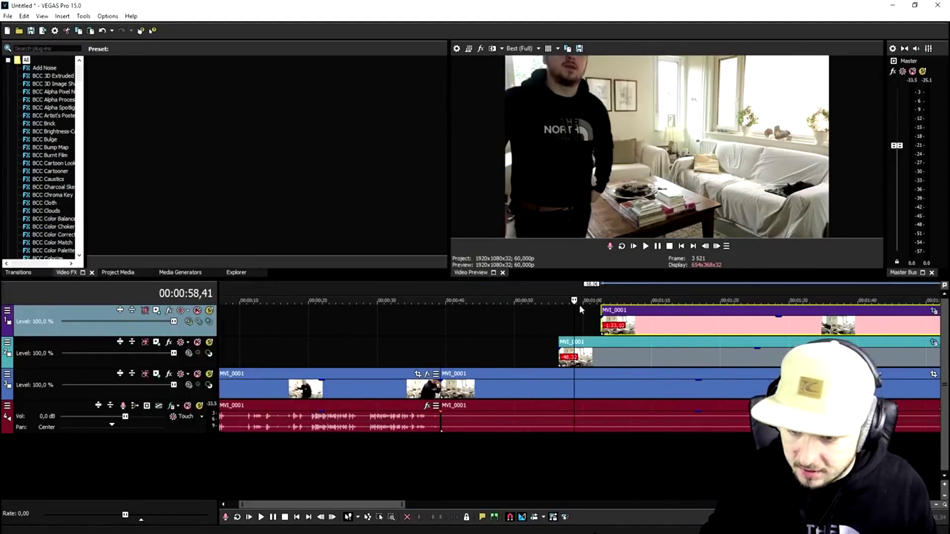
Step: Move the top copy later so that it starts at about 1:07, and play the timeline around it
{"action": "key", "text": "space"}
{"action": "left_click_drag", "start_coordinate": [612, 321], "coordinate": [641, 321]}
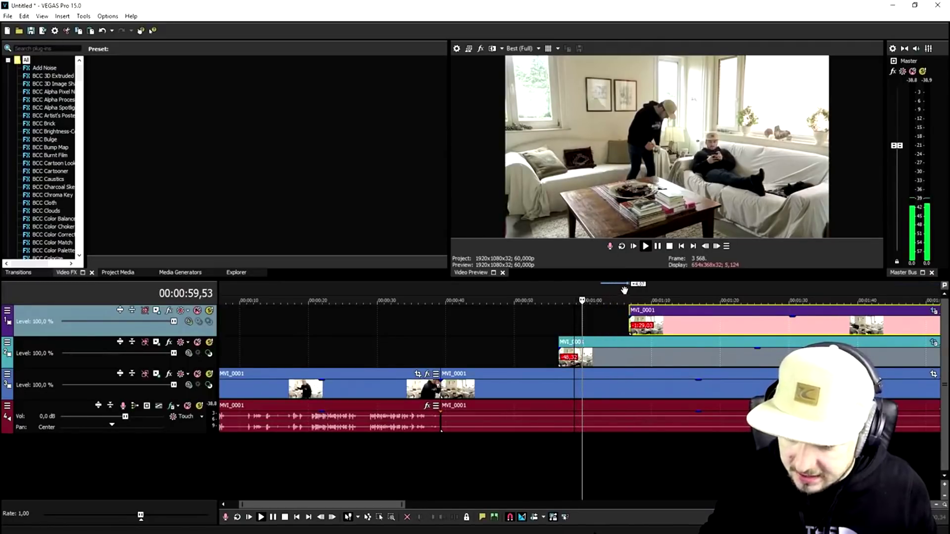
{"action": "left_click", "coordinate": [627, 296]}
{"action": "key", "text": "space"}
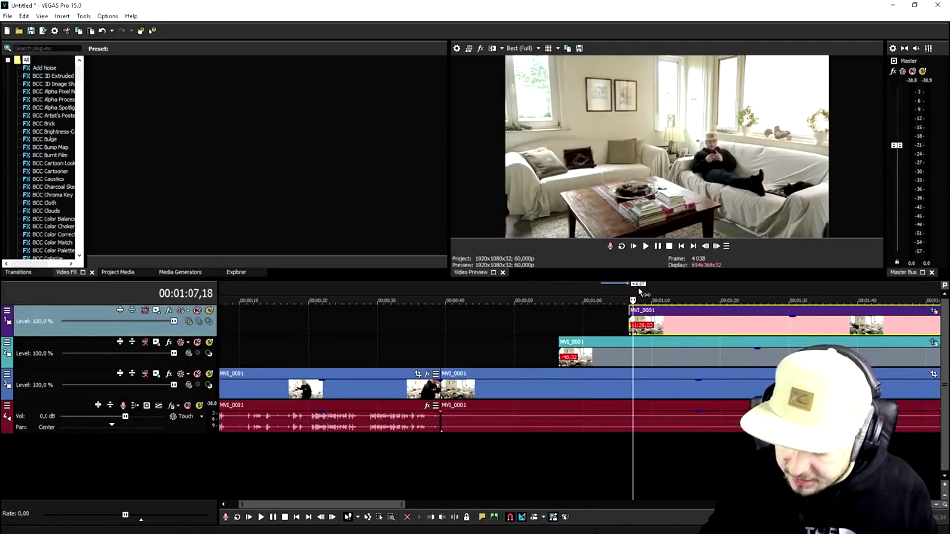
Step: Mask the top copy in Event Pan/Crop with a closed path around the left part of the room, ending at the first framed picture
{"action": "scroll", "coordinate": [595, 322], "scroll_direction": "down", "scroll_amount": 3}
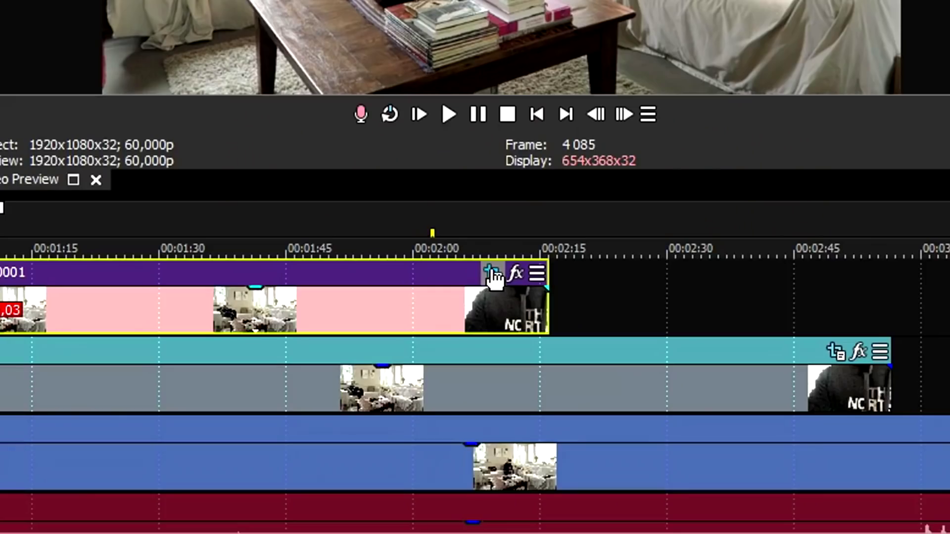
{"action": "left_click", "coordinate": [663, 311]}
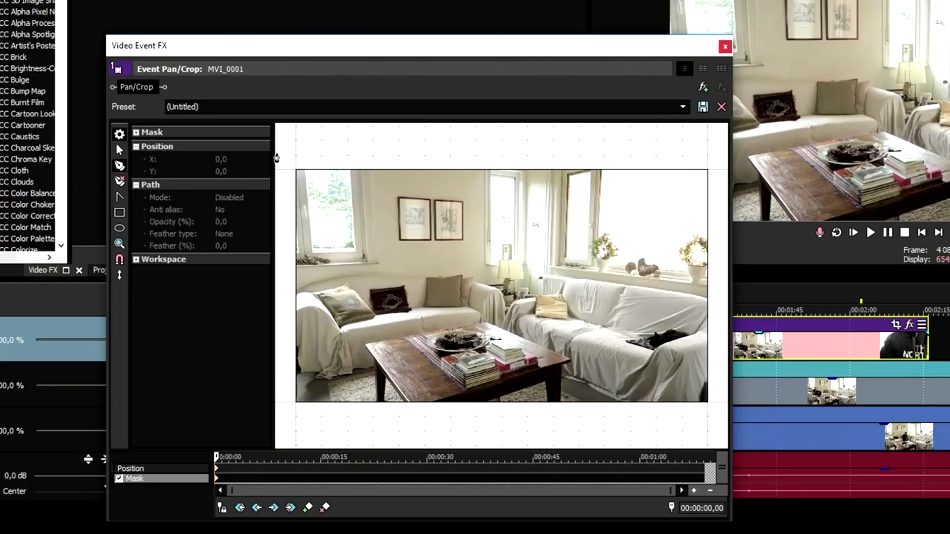
{"action": "left_click", "coordinate": [280, 153]}
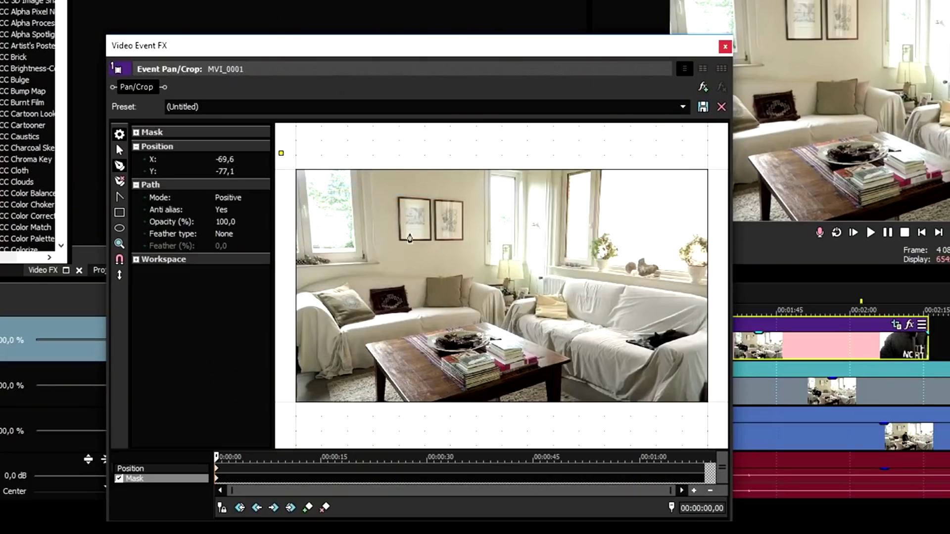
{"action": "left_click", "coordinate": [426, 156]}
{"action": "left_click", "coordinate": [417, 331]}
{"action": "left_click", "coordinate": [414, 417]}
{"action": "left_click", "coordinate": [281, 412]}
{"action": "left_click", "coordinate": [280, 154]}
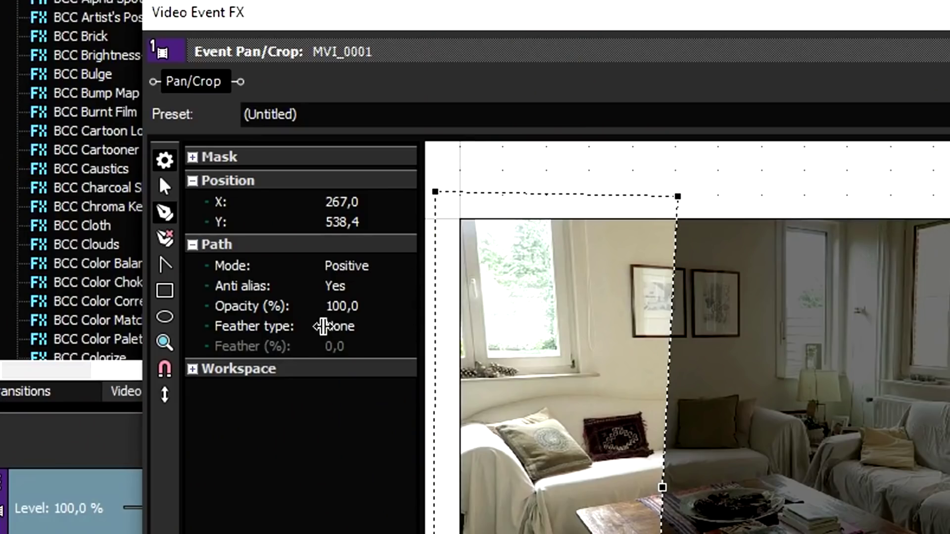
Step: Set the mask's feather type to Both and adjust its feather amount
{"action": "left_click", "coordinate": [401, 327]}
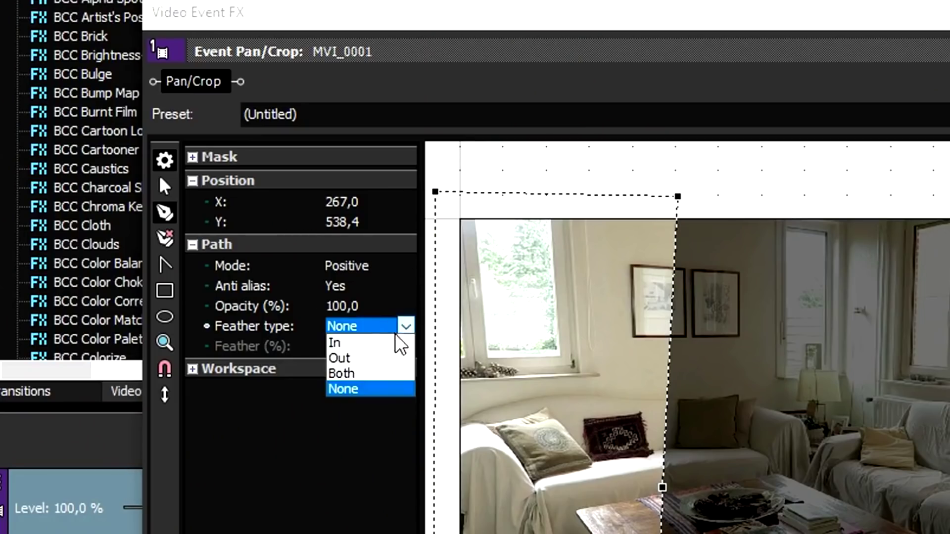
{"action": "left_click", "coordinate": [372, 374]}
{"action": "left_click", "coordinate": [406, 346]}
{"action": "left_click", "coordinate": [406, 346]}
{"action": "left_click_drag", "start_coordinate": [335, 375], "coordinate": [338, 374]}
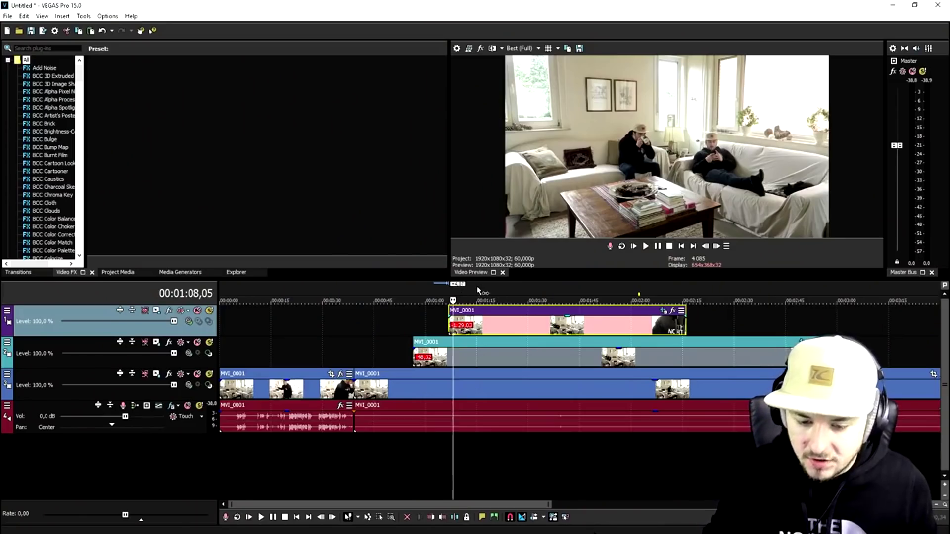
Step: Scrub through the timeline from about 1:15 back to the earlier section to check how the three clones appear together
{"action": "left_click", "coordinate": [477, 296]}
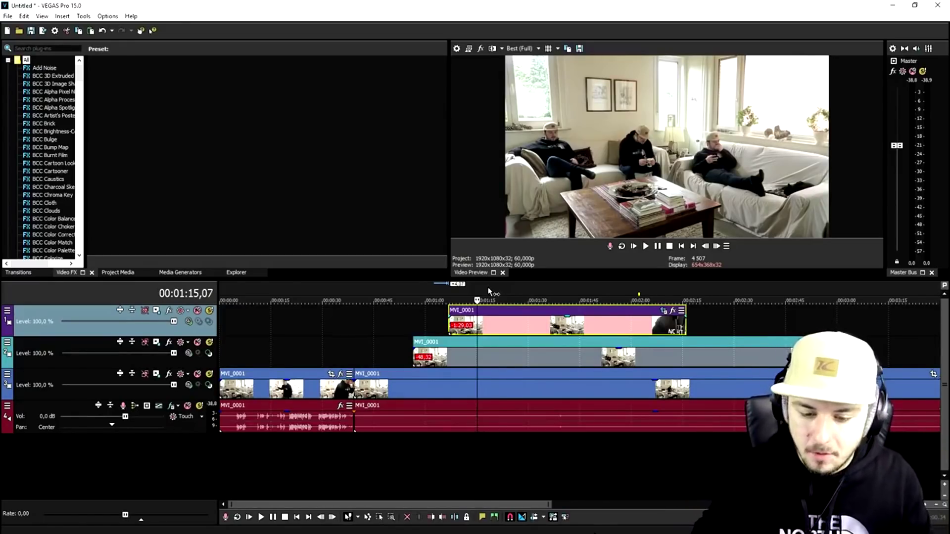
{"action": "left_click_drag", "start_coordinate": [552, 292], "coordinate": [399, 291]}
{"action": "left_click", "coordinate": [399, 291]}
{"action": "scroll", "coordinate": [497, 287], "scroll_direction": "up", "scroll_amount": 4}
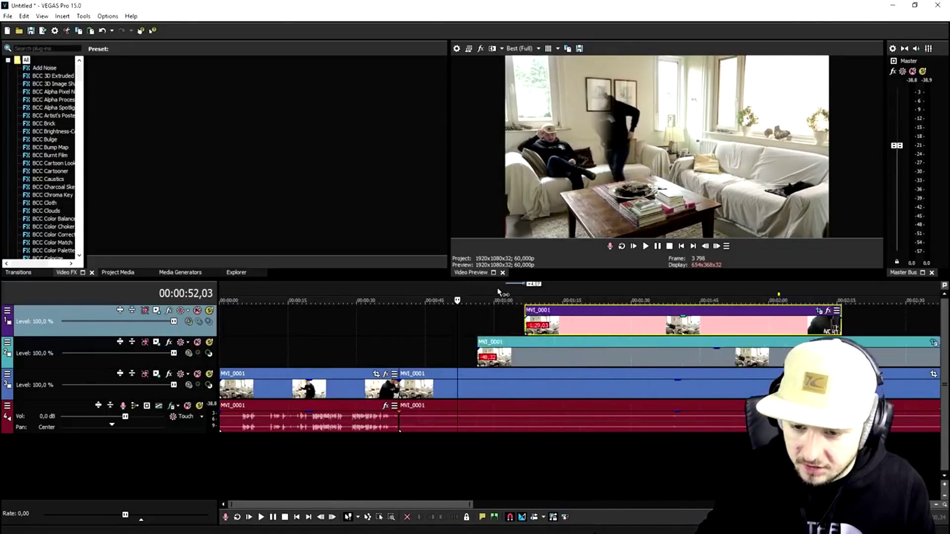
Step: Render the selected time range as Masked with the 60 FPS template of the Sony AVC/MVC format
{"action": "scroll", "coordinate": [498, 288], "scroll_direction": "down", "scroll_amount": 2}
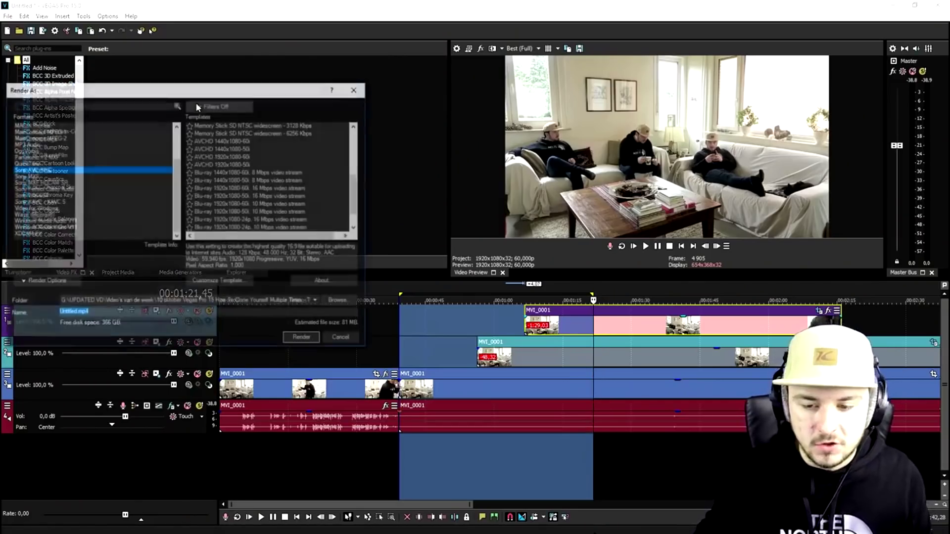
{"action": "scroll", "coordinate": [240, 192], "scroll_direction": "down", "scroll_amount": 1}
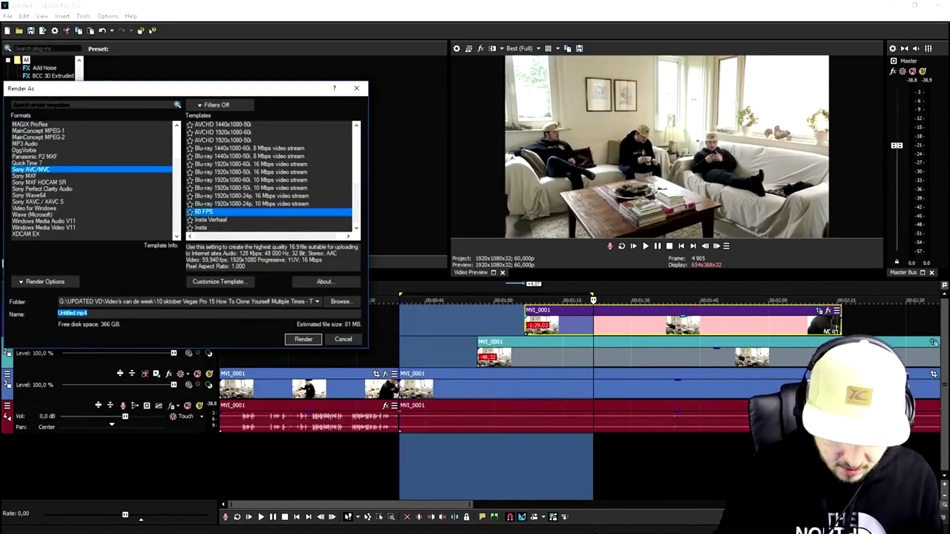
{"action": "left_click", "coordinate": [302, 339]}
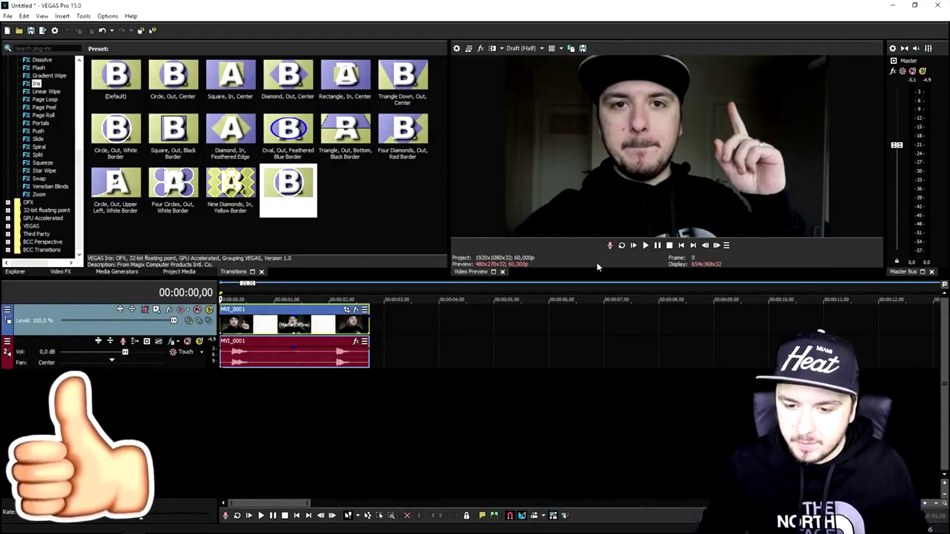
{"action": "key", "text": "Up"}
{"action": "key", "text": "Up"}
{"action": "key", "text": "Up"}
{"action": "key", "text": "Up"}
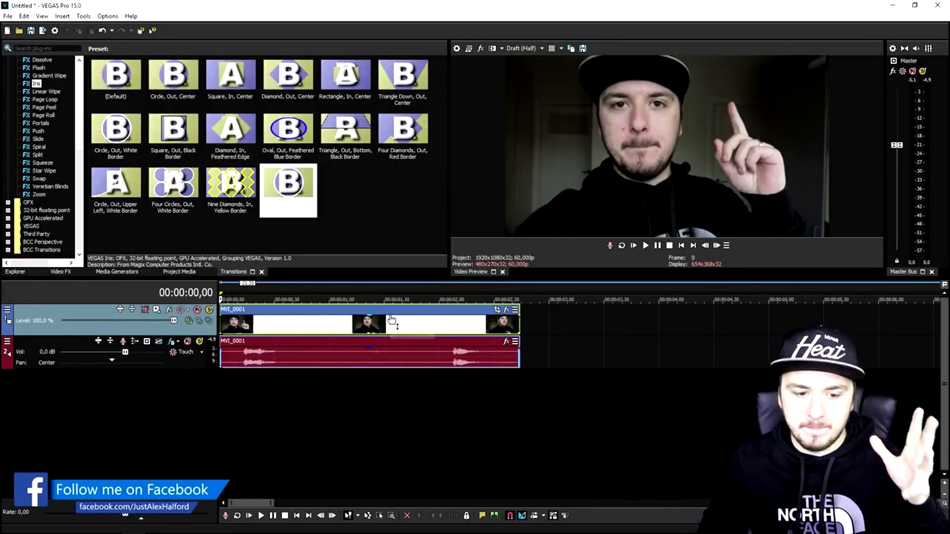
{"action": "scroll", "coordinate": [315, 331], "scroll_direction": "up", "scroll_amount": 2}
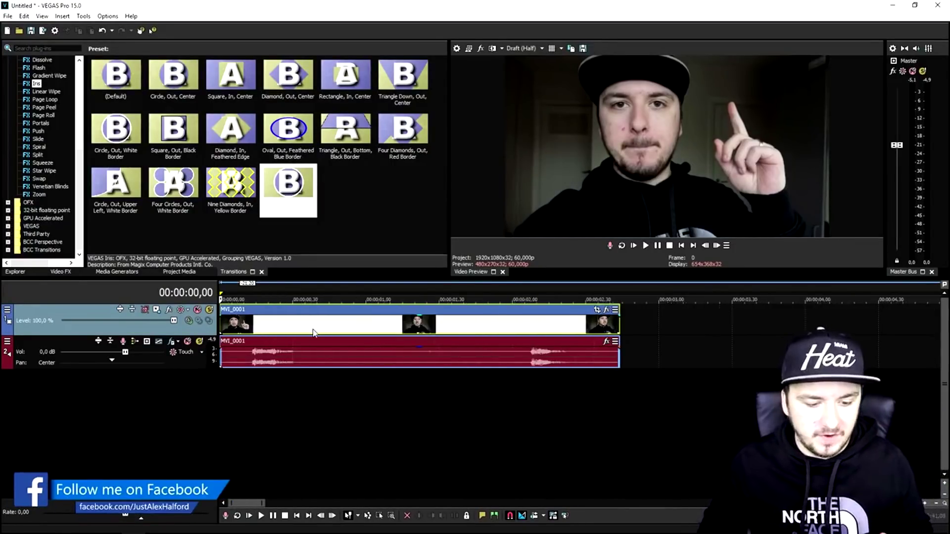
{"action": "left_click", "coordinate": [24, 269]}
{"action": "key", "text": "Down"}
{"action": "key", "text": "Down"}
{"action": "key", "text": "Down"}
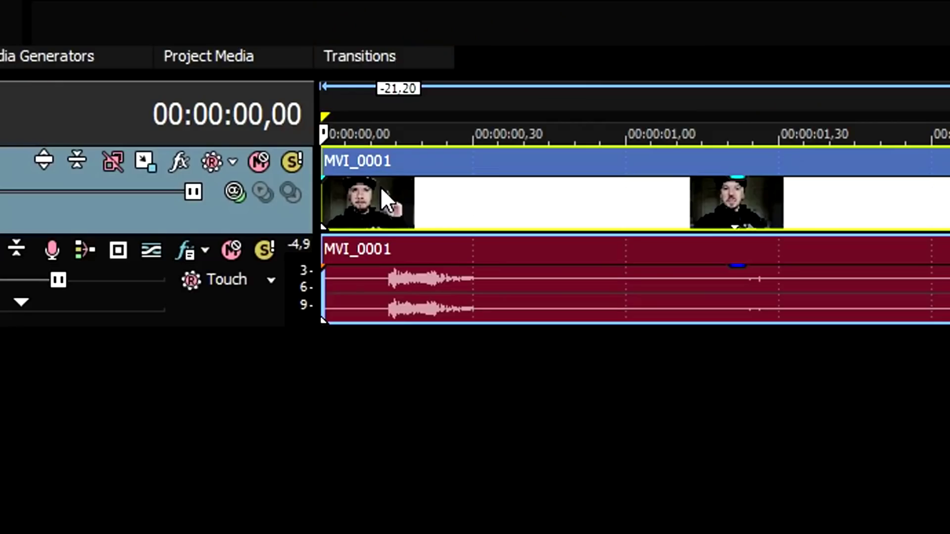
Step: Split the clip just before and just after the first sound burst, at 00:00:00,12 and 00:00:00,34
{"action": "left_click", "coordinate": [242, 318]}
{"action": "scroll", "coordinate": [407, 348], "scroll_direction": "up", "scroll_amount": 3}
{"action": "key", "text": "s"}
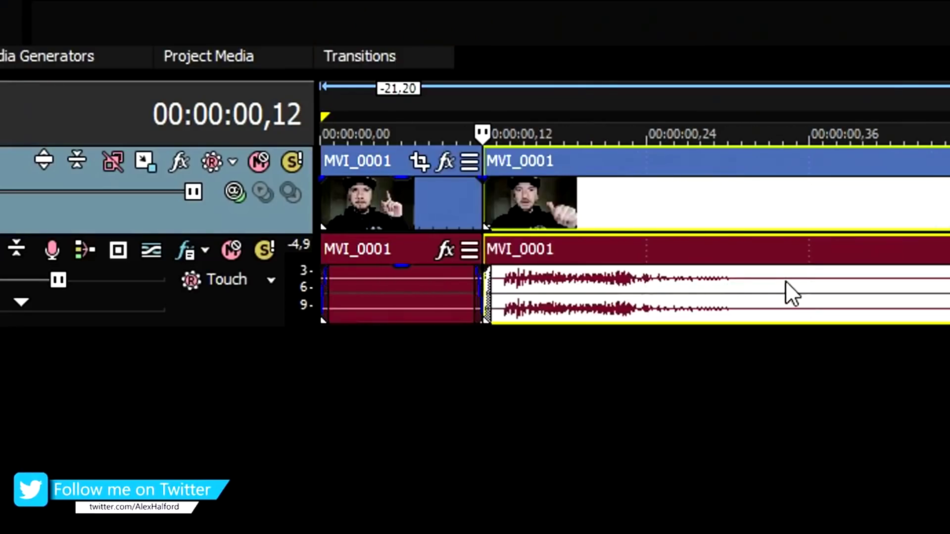
{"action": "left_click", "coordinate": [783, 281]}
{"action": "key", "text": "s"}
{"action": "scroll", "coordinate": [786, 281], "scroll_direction": "down", "scroll_amount": 3}
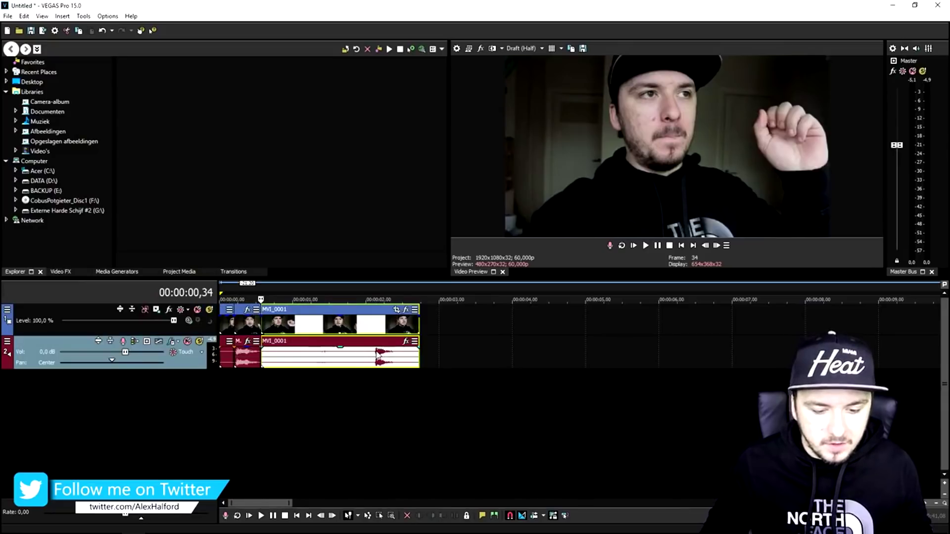
Step: Split the clip just before and just after the second sound burst, at about 00:00:02,05 and 00:00:02,28
{"action": "left_click", "coordinate": [378, 356]}
{"action": "key", "text": "Up"}
{"action": "key", "text": "Up"}
{"action": "key", "text": "Up"}
{"action": "left_click", "coordinate": [554, 355]}
{"action": "key", "text": "s"}
{"action": "left_click", "coordinate": [667, 357]}
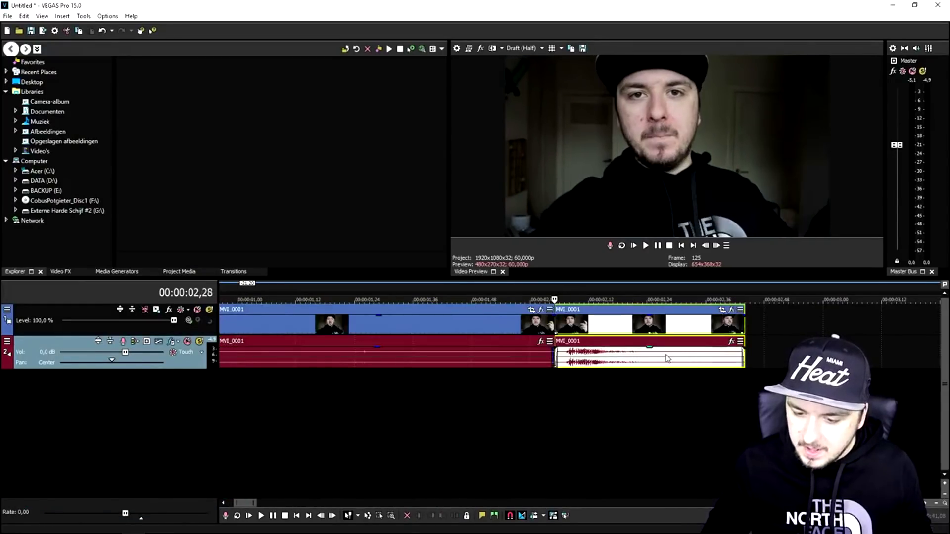
{"action": "scroll", "coordinate": [666, 356], "scroll_direction": "down", "scroll_amount": 3}
{"action": "key", "text": "s"}
Step: Insert a new video track above the existing video track
{"action": "left_click", "coordinate": [492, 322]}
{"action": "right_click", "coordinate": [493, 321]}
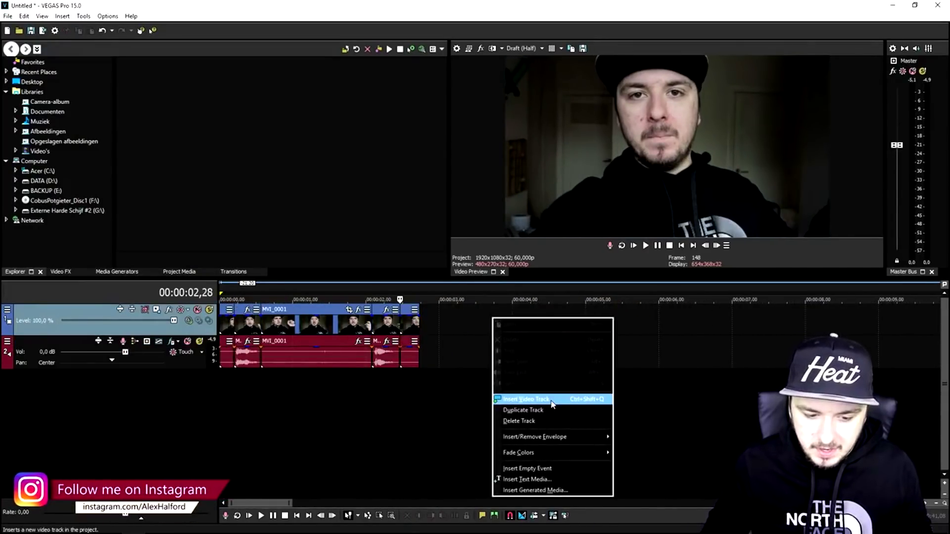
{"action": "left_click", "coordinate": [551, 401]}
{"action": "scroll", "coordinate": [330, 364], "scroll_direction": "up", "scroll_amount": 1}
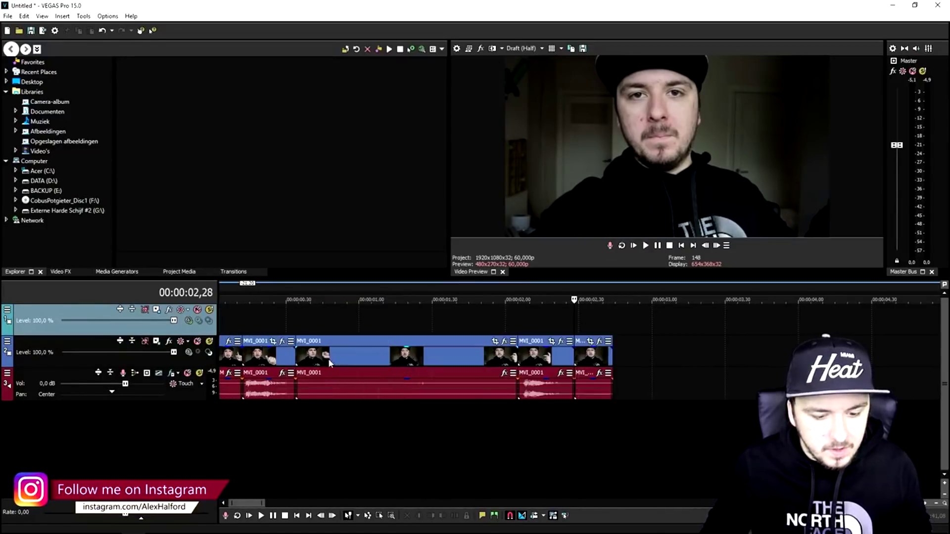
Step: Copy the first gesture piece, delete the copy's audio and place its video on the upper track directly above the original
{"action": "left_click", "coordinate": [262, 357]}
{"action": "key", "text": "ctrl+c"}
{"action": "left_click", "coordinate": [642, 359]}
{"action": "key", "text": "ctrl+v"}
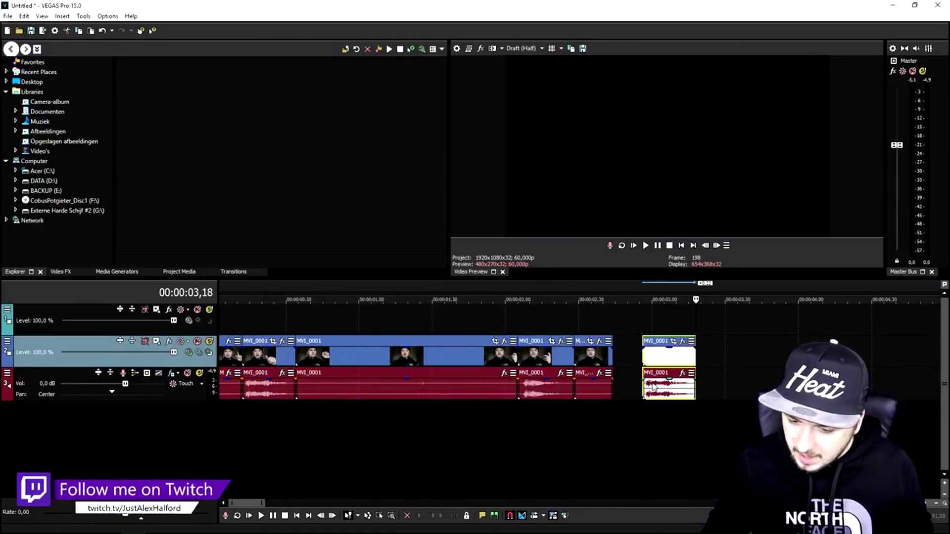
{"action": "left_click", "coordinate": [668, 398]}
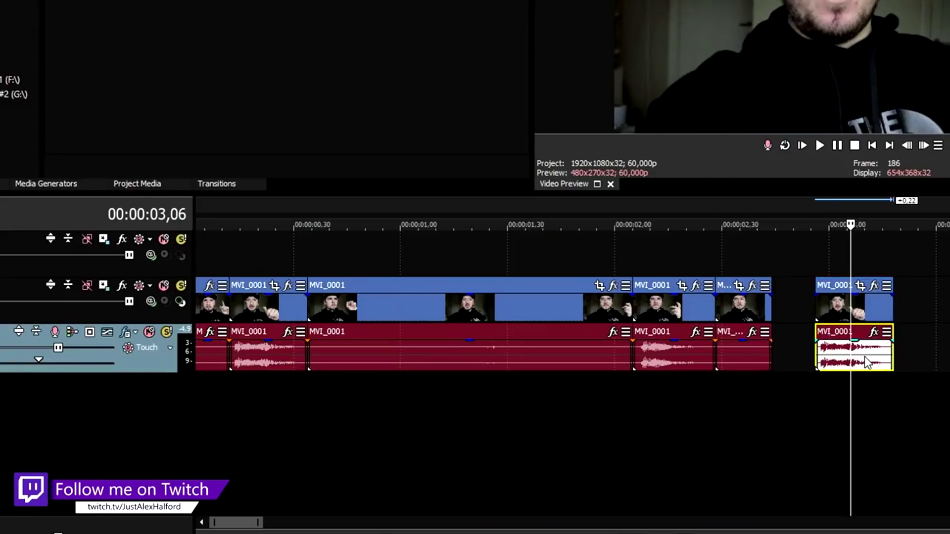
{"action": "key", "text": "Delete"}
{"action": "left_click_drag", "start_coordinate": [860, 312], "coordinate": [278, 252]}
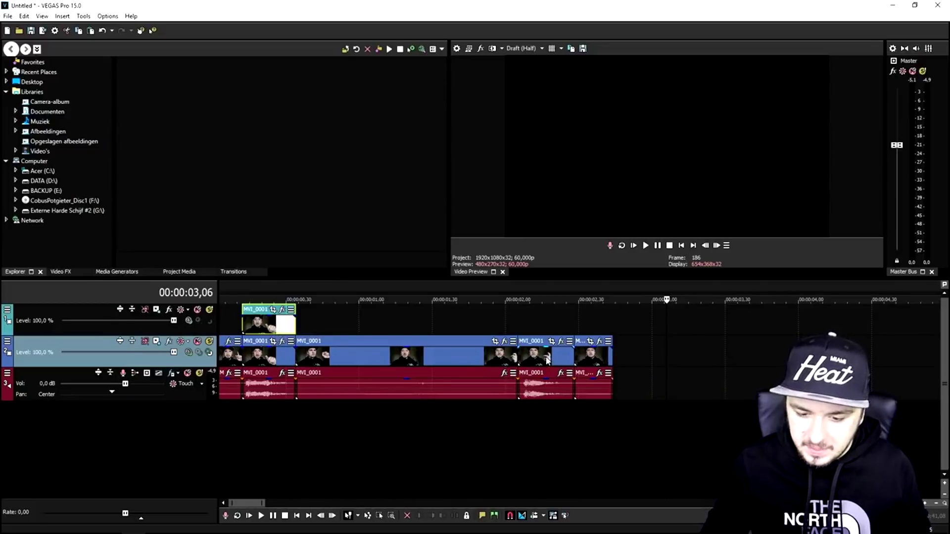
Step: Place a video-only copy of the second gesture piece on the upper track directly above its original
{"action": "left_click", "coordinate": [675, 308]}
{"action": "left_click", "coordinate": [812, 312]}
{"action": "key", "text": "ctrl+v"}
{"action": "left_click", "coordinate": [659, 388]}
{"action": "key", "text": "u"}
{"action": "left_click_drag", "start_coordinate": [659, 388], "coordinate": [559, 329]}
{"action": "key", "text": "Delete"}
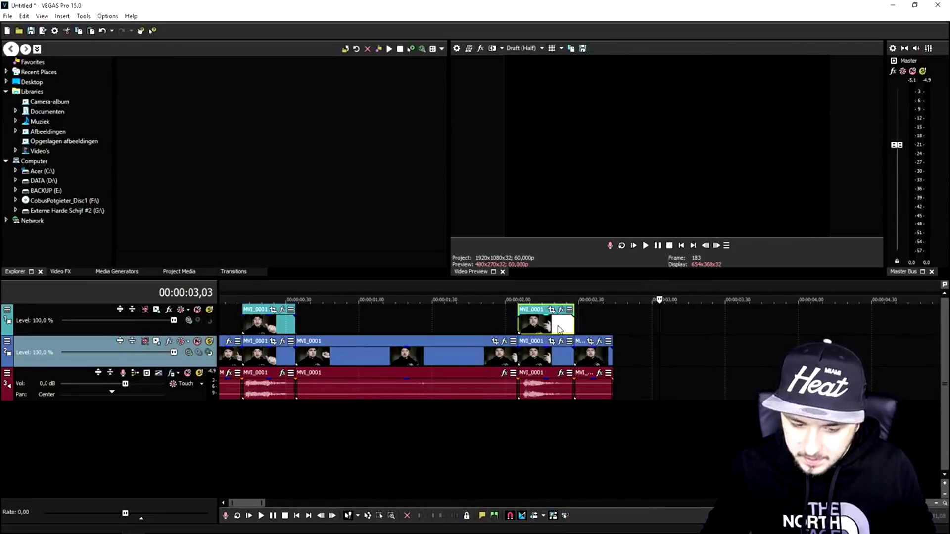
Step: Add a fade-in at the start of both copied pieces on the upper track
{"action": "left_click", "coordinate": [242, 320]}
{"action": "scroll", "coordinate": [523, 341], "scroll_direction": "up", "scroll_amount": 3}
{"action": "scroll", "coordinate": [383, 330], "scroll_direction": "up", "scroll_amount": 1}
{"action": "left_click_drag", "start_coordinate": [336, 315], "coordinate": [388, 326]}
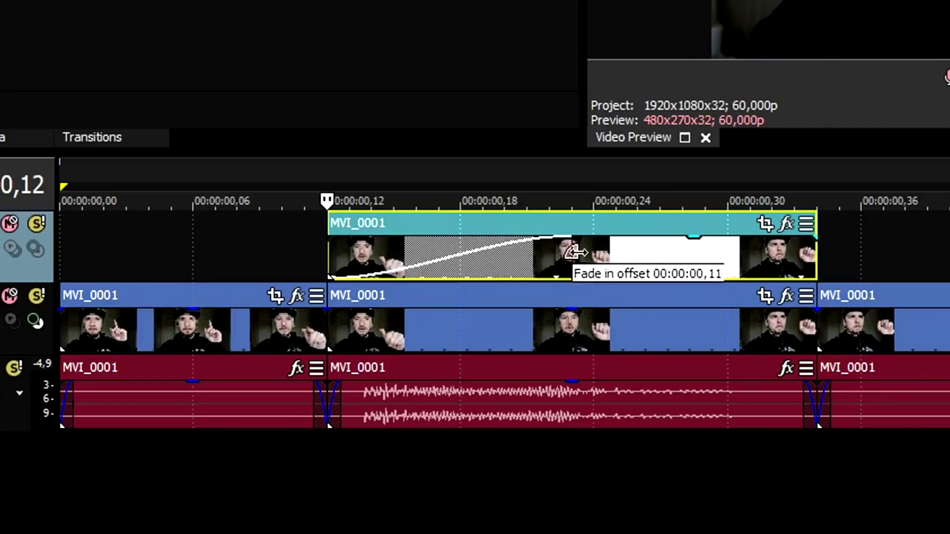
{"action": "scroll", "coordinate": [459, 261], "scroll_direction": "down", "scroll_amount": 3}
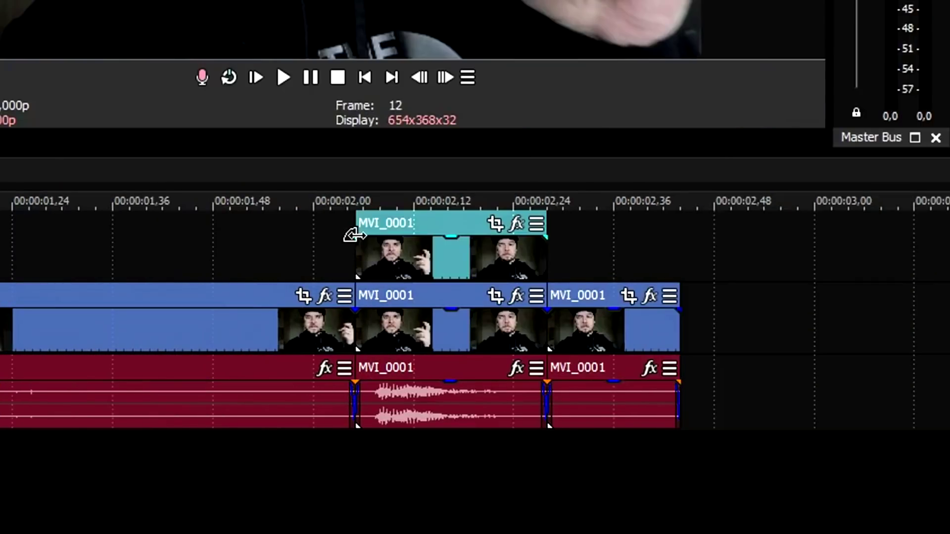
{"action": "left_click_drag", "start_coordinate": [352, 235], "coordinate": [388, 248]}
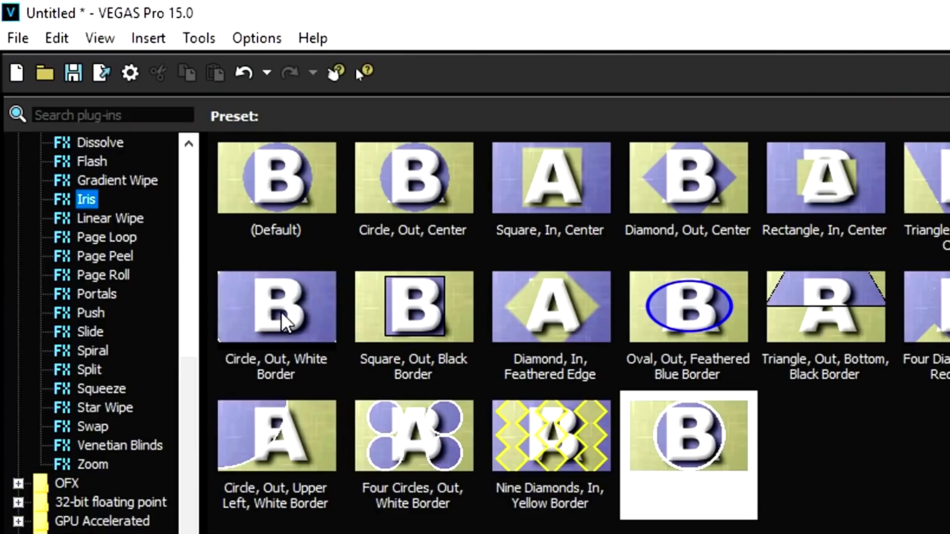
Step: Apply the Iris transition preset Circle, Out, White Border to the first upper piece and close its settings
{"action": "left_click", "coordinate": [281, 311]}
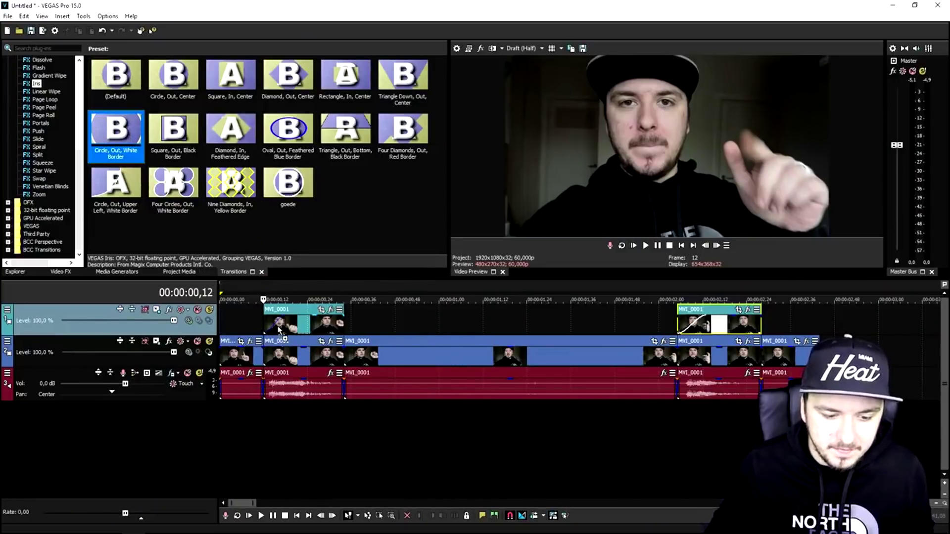
{"action": "left_click_drag", "start_coordinate": [280, 331], "coordinate": [280, 330]}
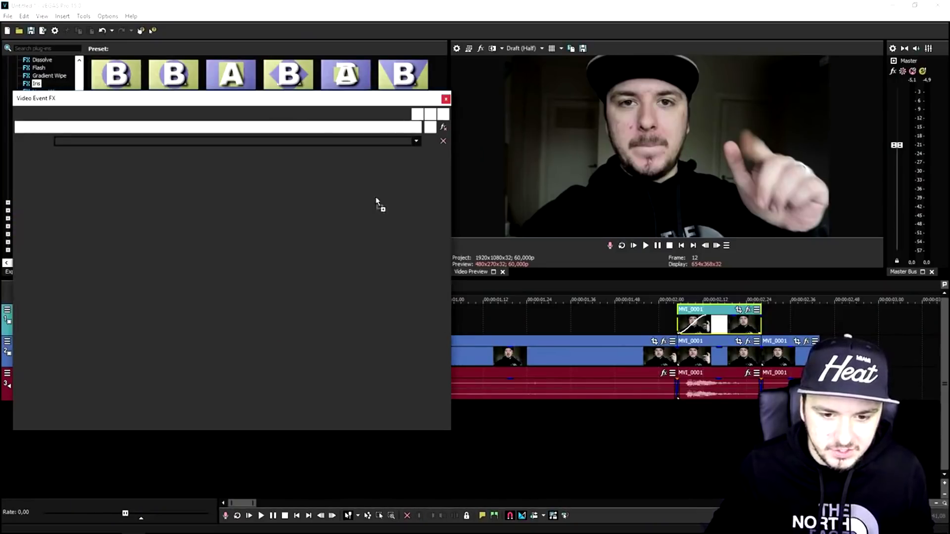
{"action": "left_click", "coordinate": [446, 100]}
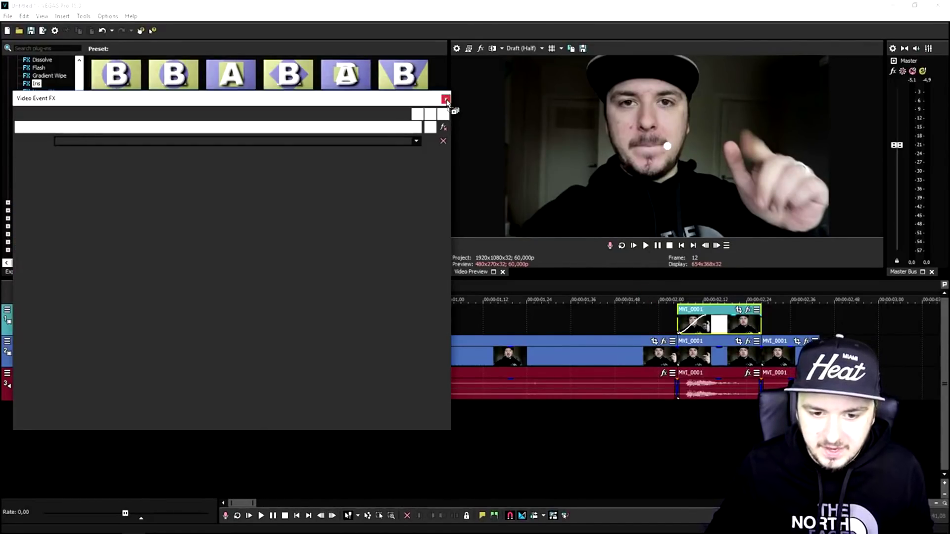
{"action": "left_click", "coordinate": [446, 100]}
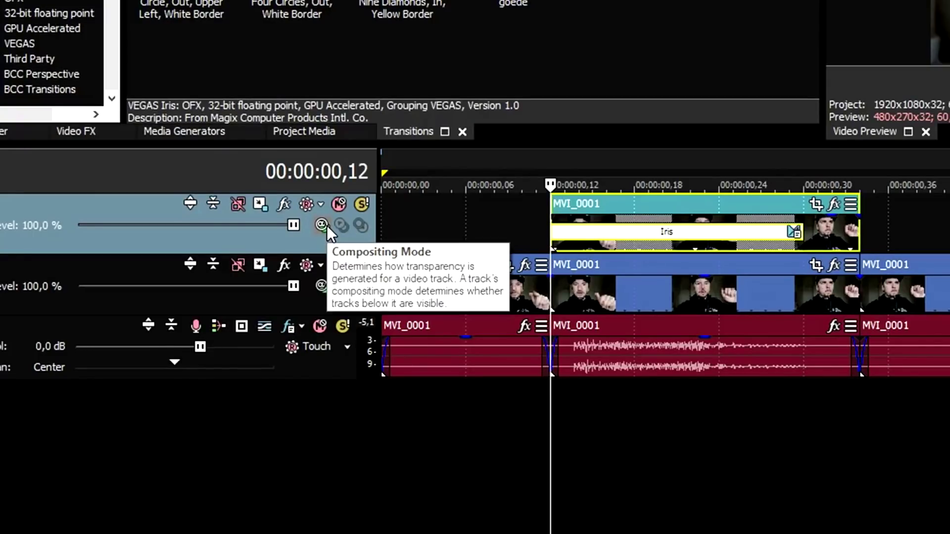
Step: Assign the VEGAS Height Map compositor to the upper track and set its edge pixel handling to Wrap pixels around
{"action": "left_click", "coordinate": [327, 225]}
{"action": "left_click", "coordinate": [367, 277]}
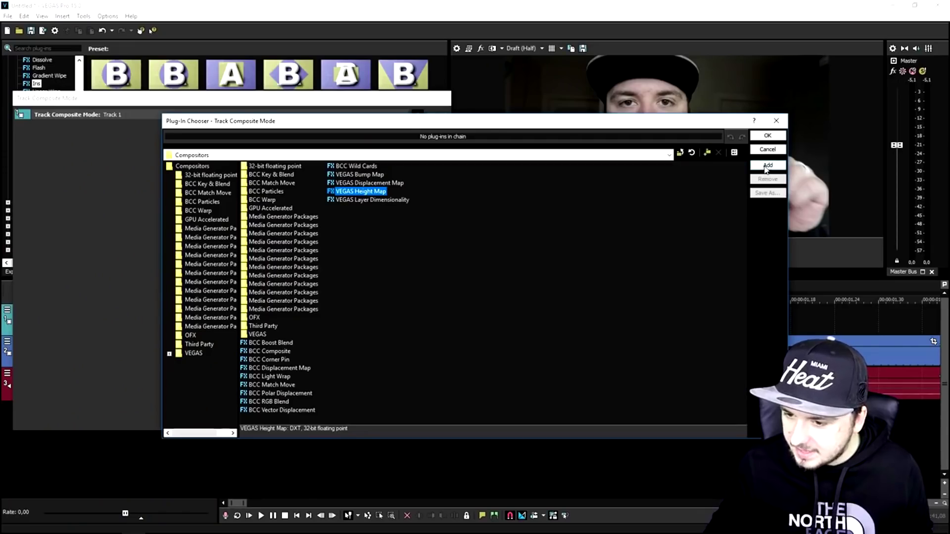
{"action": "left_click", "coordinate": [766, 168]}
{"action": "left_click", "coordinate": [767, 137]}
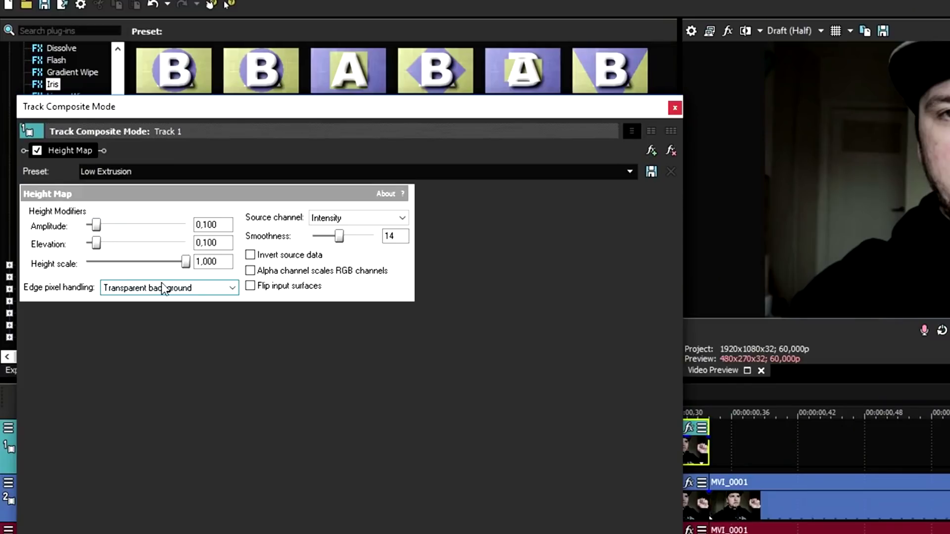
{"action": "left_click", "coordinate": [159, 290]}
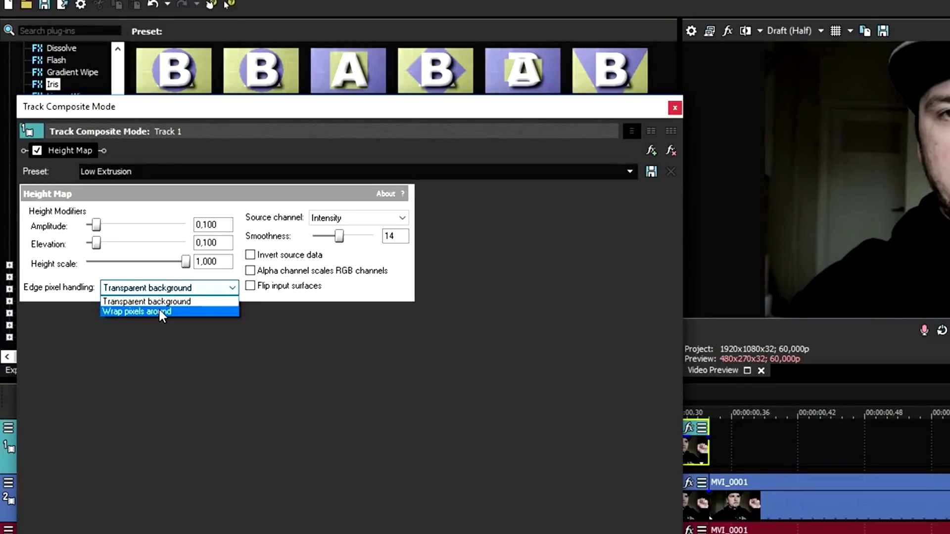
{"action": "left_click", "coordinate": [160, 311]}
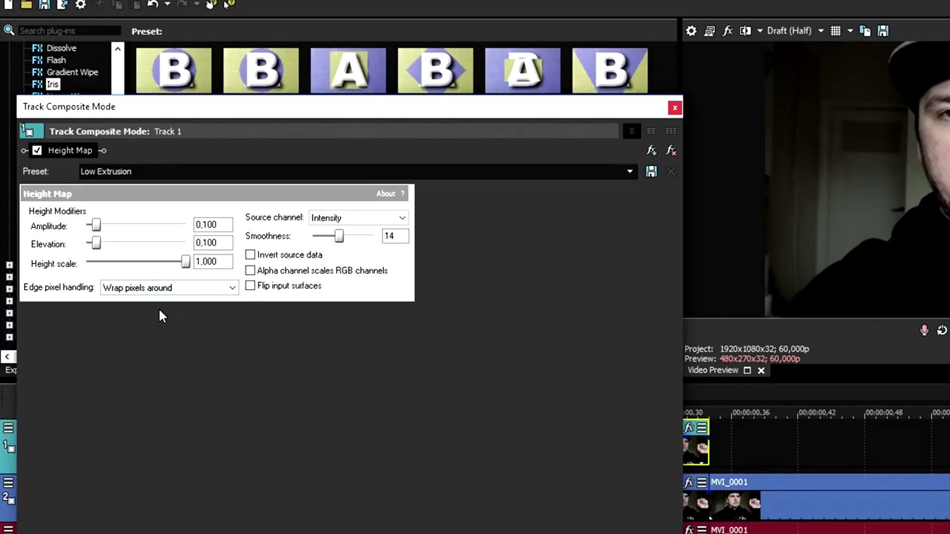
Step: Enable Alpha channel scales RGB channels in the upper track's height map and play back the effect with the settings moved aside
{"action": "left_click", "coordinate": [281, 273]}
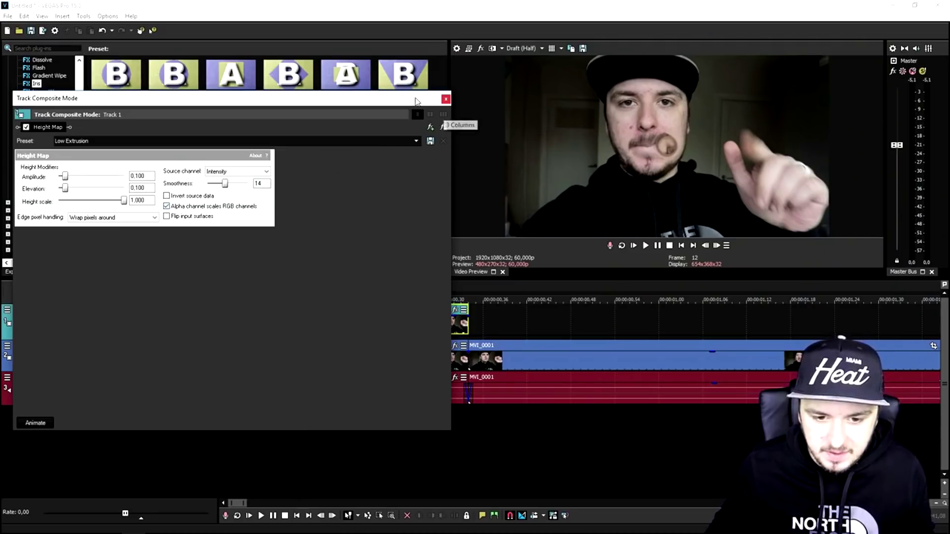
{"action": "left_click_drag", "start_coordinate": [341, 103], "coordinate": [179, 108]}
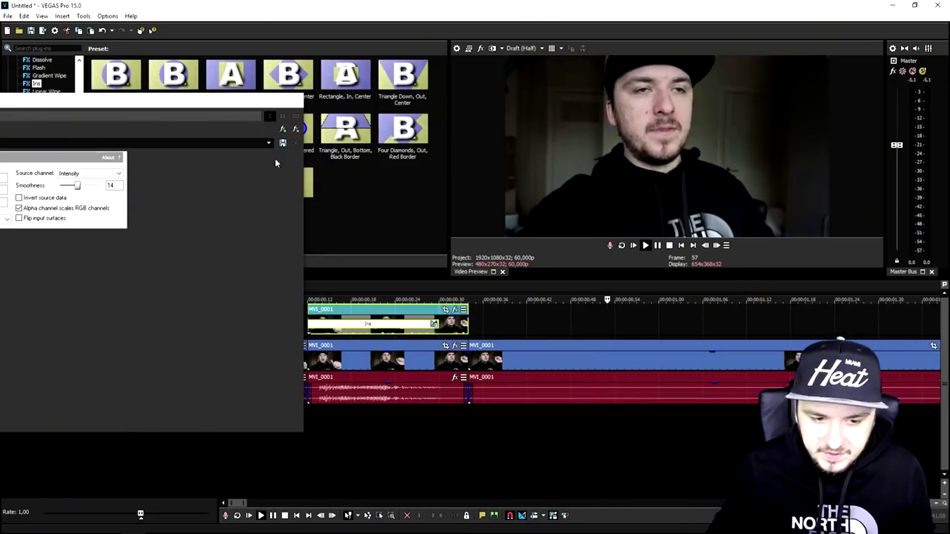
{"action": "key", "text": "space"}
Step: Add a fade-out at the end of both upper pieces, starting the first piece's fade-out at frame 24
{"action": "left_click", "coordinate": [707, 246]}
{"action": "left_click", "coordinate": [713, 247]}
{"action": "left_click", "coordinate": [714, 247]}
{"action": "left_click", "coordinate": [716, 245]}
{"action": "left_click", "coordinate": [716, 246]}
{"action": "left_click", "coordinate": [716, 246]}
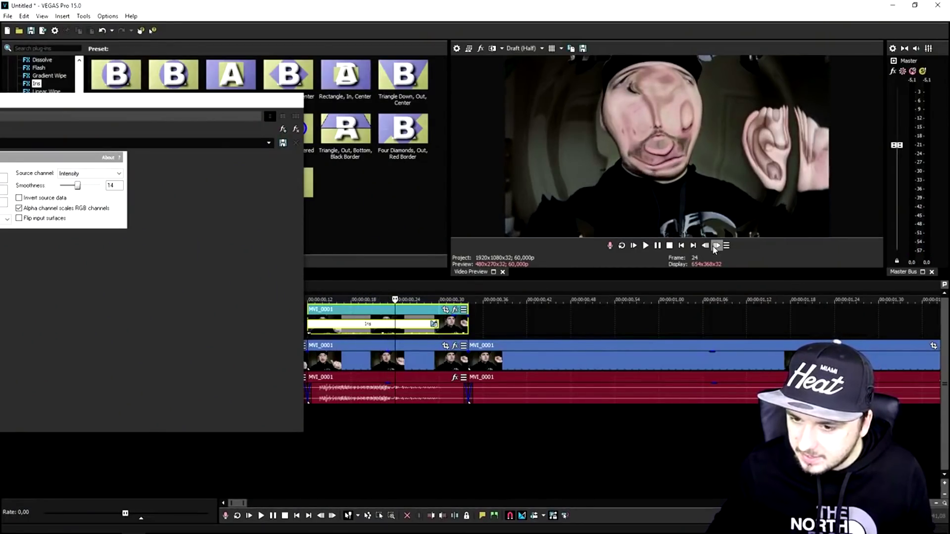
{"action": "scroll", "coordinate": [525, 337], "scroll_direction": "up", "scroll_amount": 2}
{"action": "scroll", "coordinate": [560, 325], "scroll_direction": "down", "scroll_amount": 1}
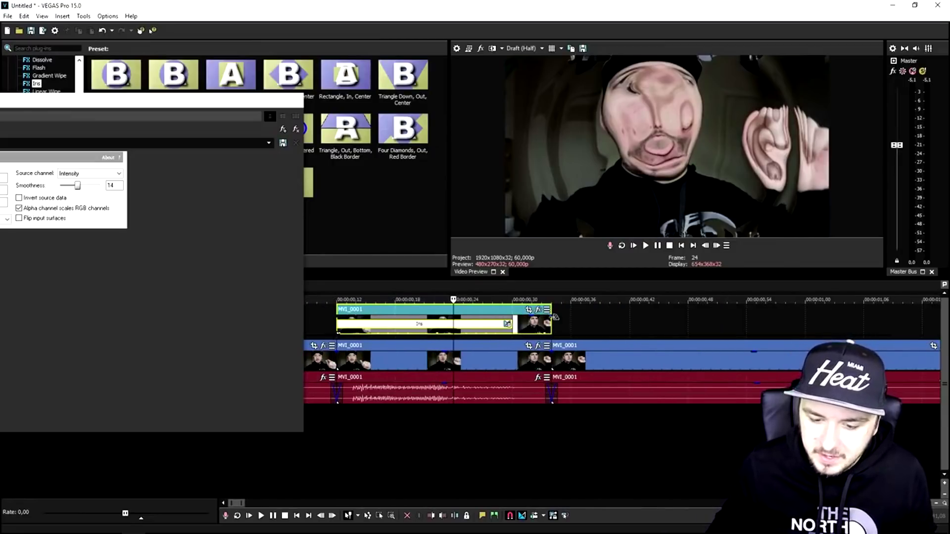
{"action": "left_click_drag", "start_coordinate": [553, 315], "coordinate": [452, 324]}
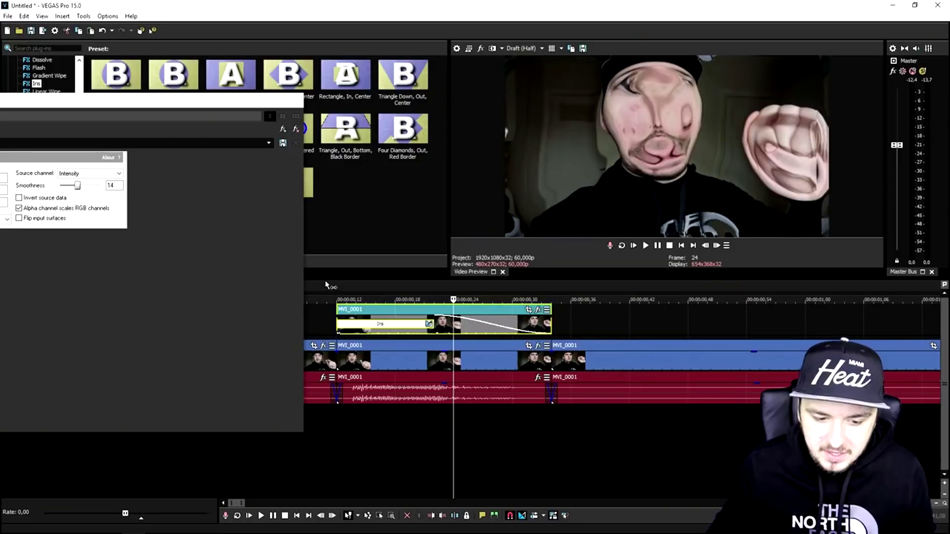
{"action": "scroll", "coordinate": [890, 245], "scroll_direction": "down", "scroll_amount": 4}
{"action": "scroll", "coordinate": [550, 317], "scroll_direction": "up", "scroll_amount": 2}
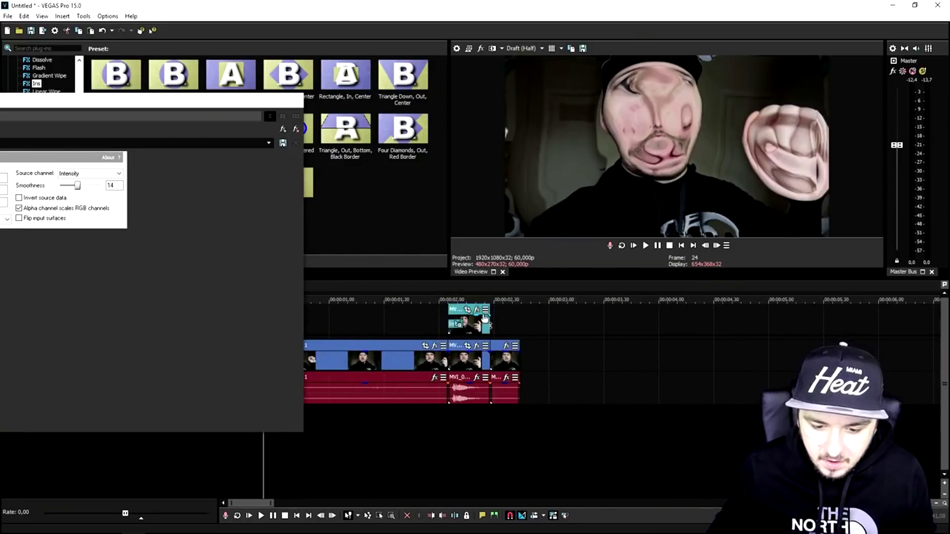
{"action": "left_click_drag", "start_coordinate": [489, 315], "coordinate": [470, 321]}
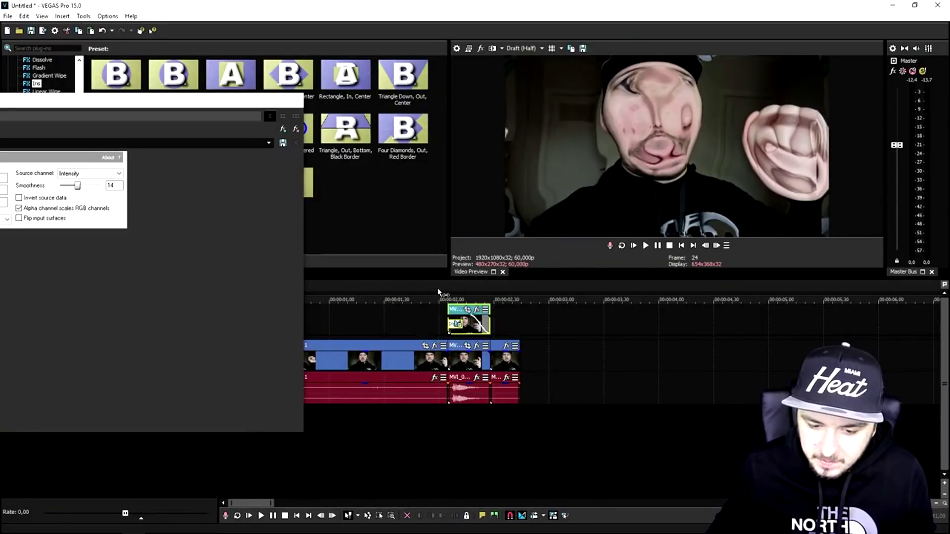
Step: Play back the second gesture from just before its upper piece and close the track composite settings
{"action": "left_click", "coordinate": [439, 291]}
{"action": "key", "text": "space"}
{"action": "scroll", "coordinate": [440, 289], "scroll_direction": "up", "scroll_amount": 1}
{"action": "key", "text": "space"}
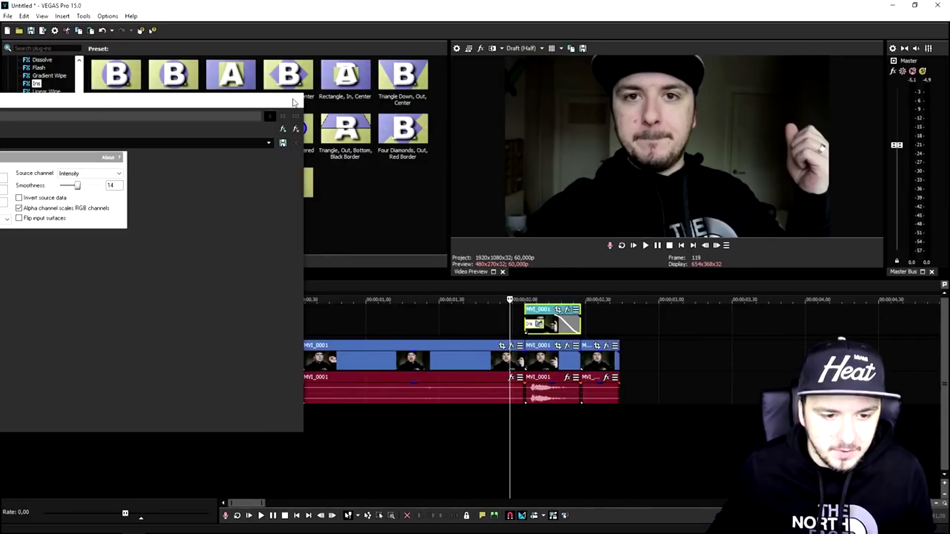
{"action": "left_click", "coordinate": [297, 100]}
Step: Set the feather of the Iris transitions on both upper pieces to 1,000 at frame 12 and close the settings
{"action": "left_click", "coordinate": [250, 289]}
{"action": "scroll", "coordinate": [249, 288], "scroll_direction": "up", "scroll_amount": 4}
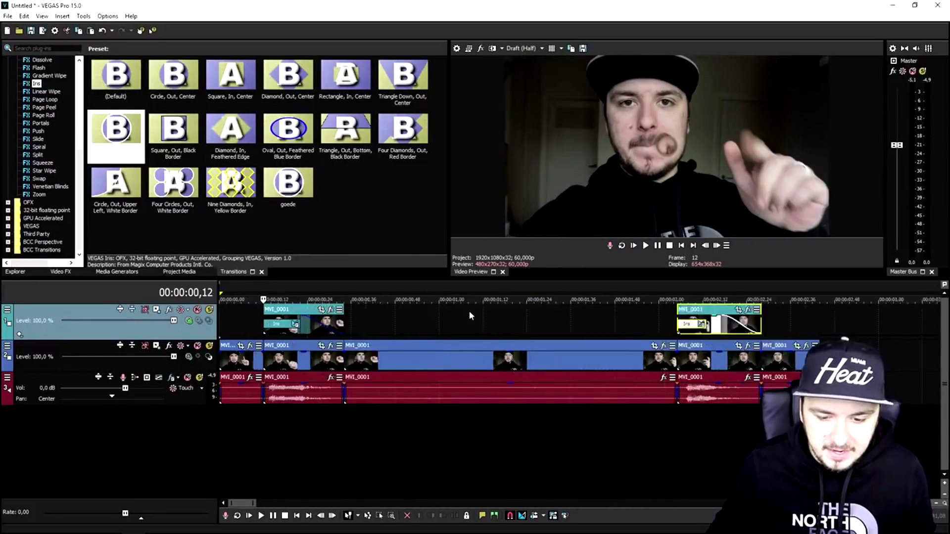
{"action": "left_click", "coordinate": [375, 324]}
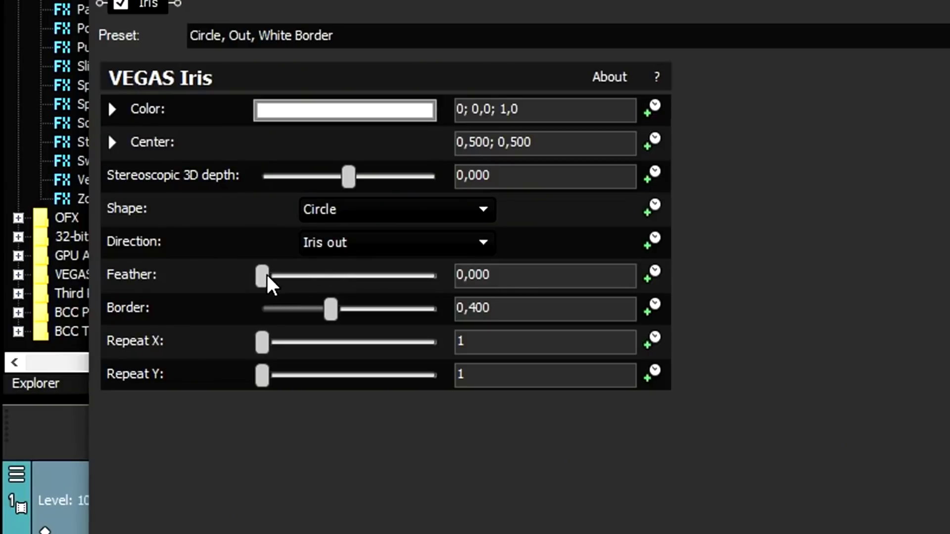
{"action": "left_click_drag", "start_coordinate": [266, 278], "coordinate": [470, 272]}
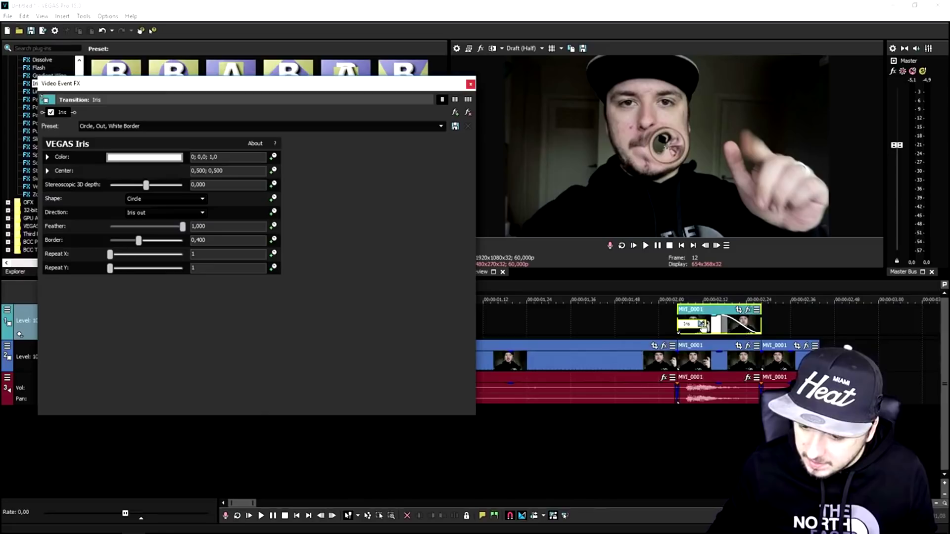
{"action": "left_click", "coordinate": [702, 324]}
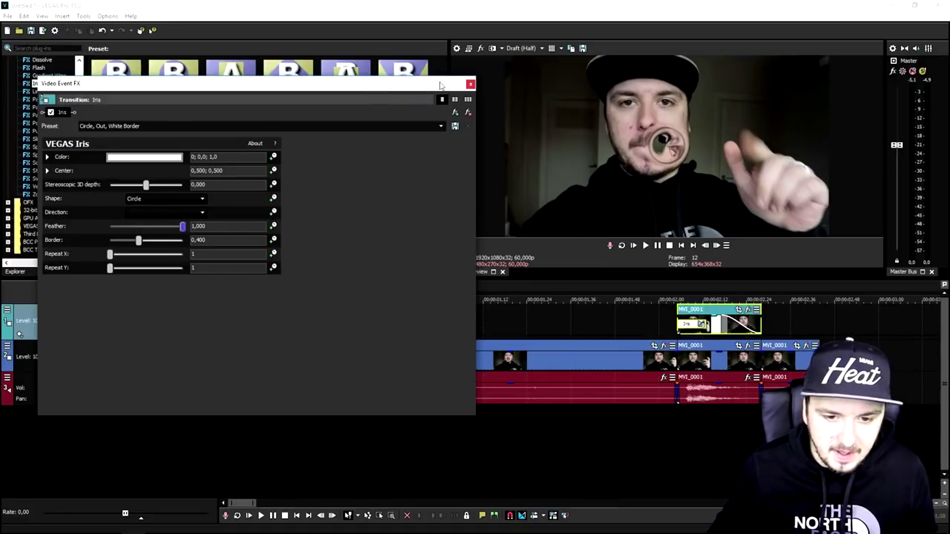
{"action": "left_click", "coordinate": [470, 84]}
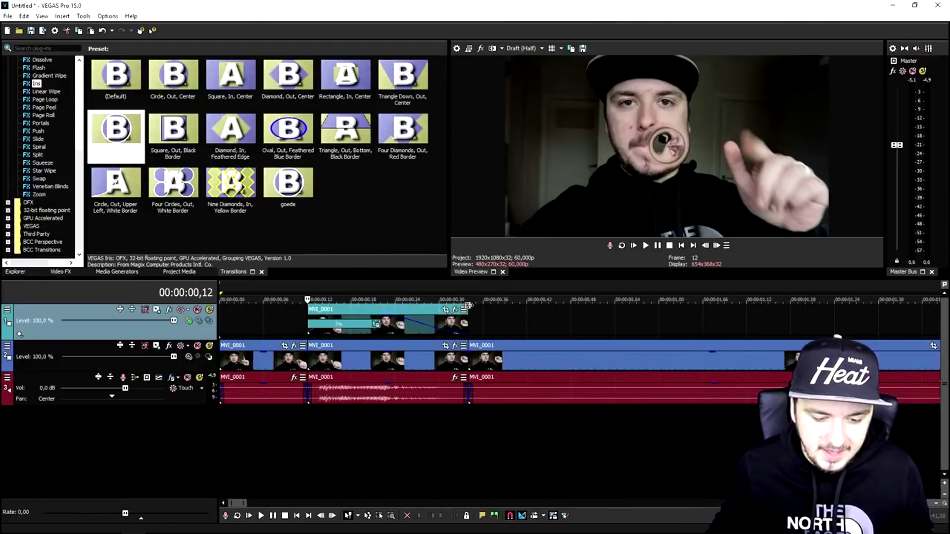
Step: Play back the first gesture to check the feathered iris and fade-out, and return to an overview of both pieces
{"action": "key", "text": "space"}
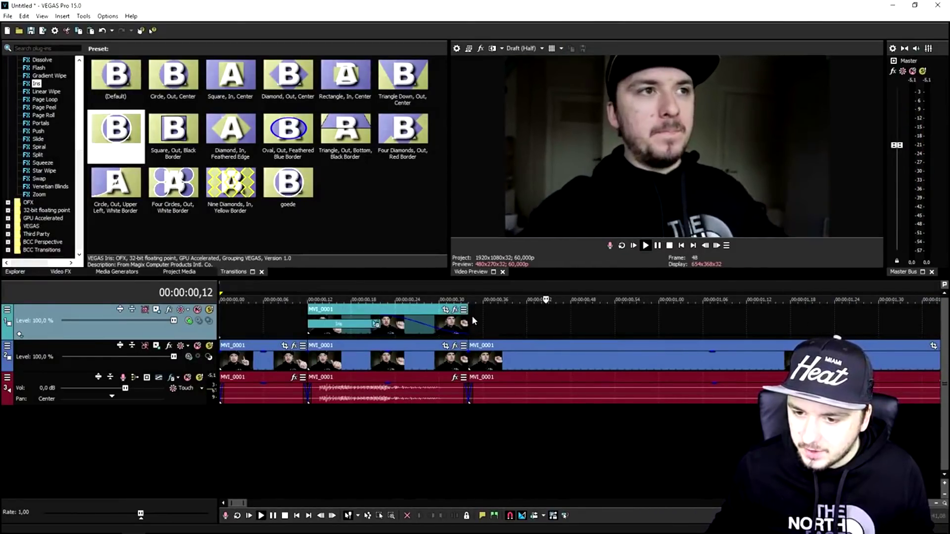
{"action": "scroll", "coordinate": [471, 315], "scroll_direction": "down", "scroll_amount": 2}
{"action": "key", "text": "space"}
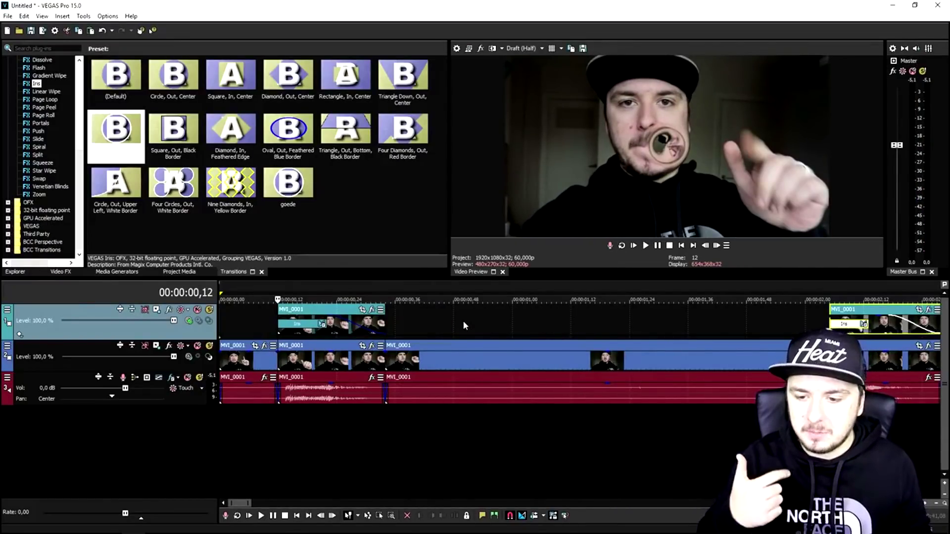
{"action": "scroll", "coordinate": [456, 320], "scroll_direction": "down", "scroll_amount": 1}
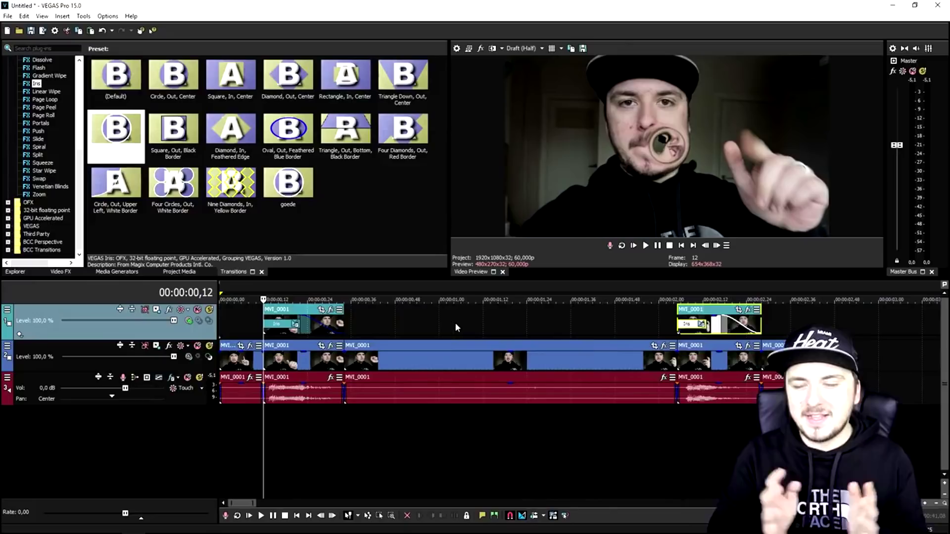